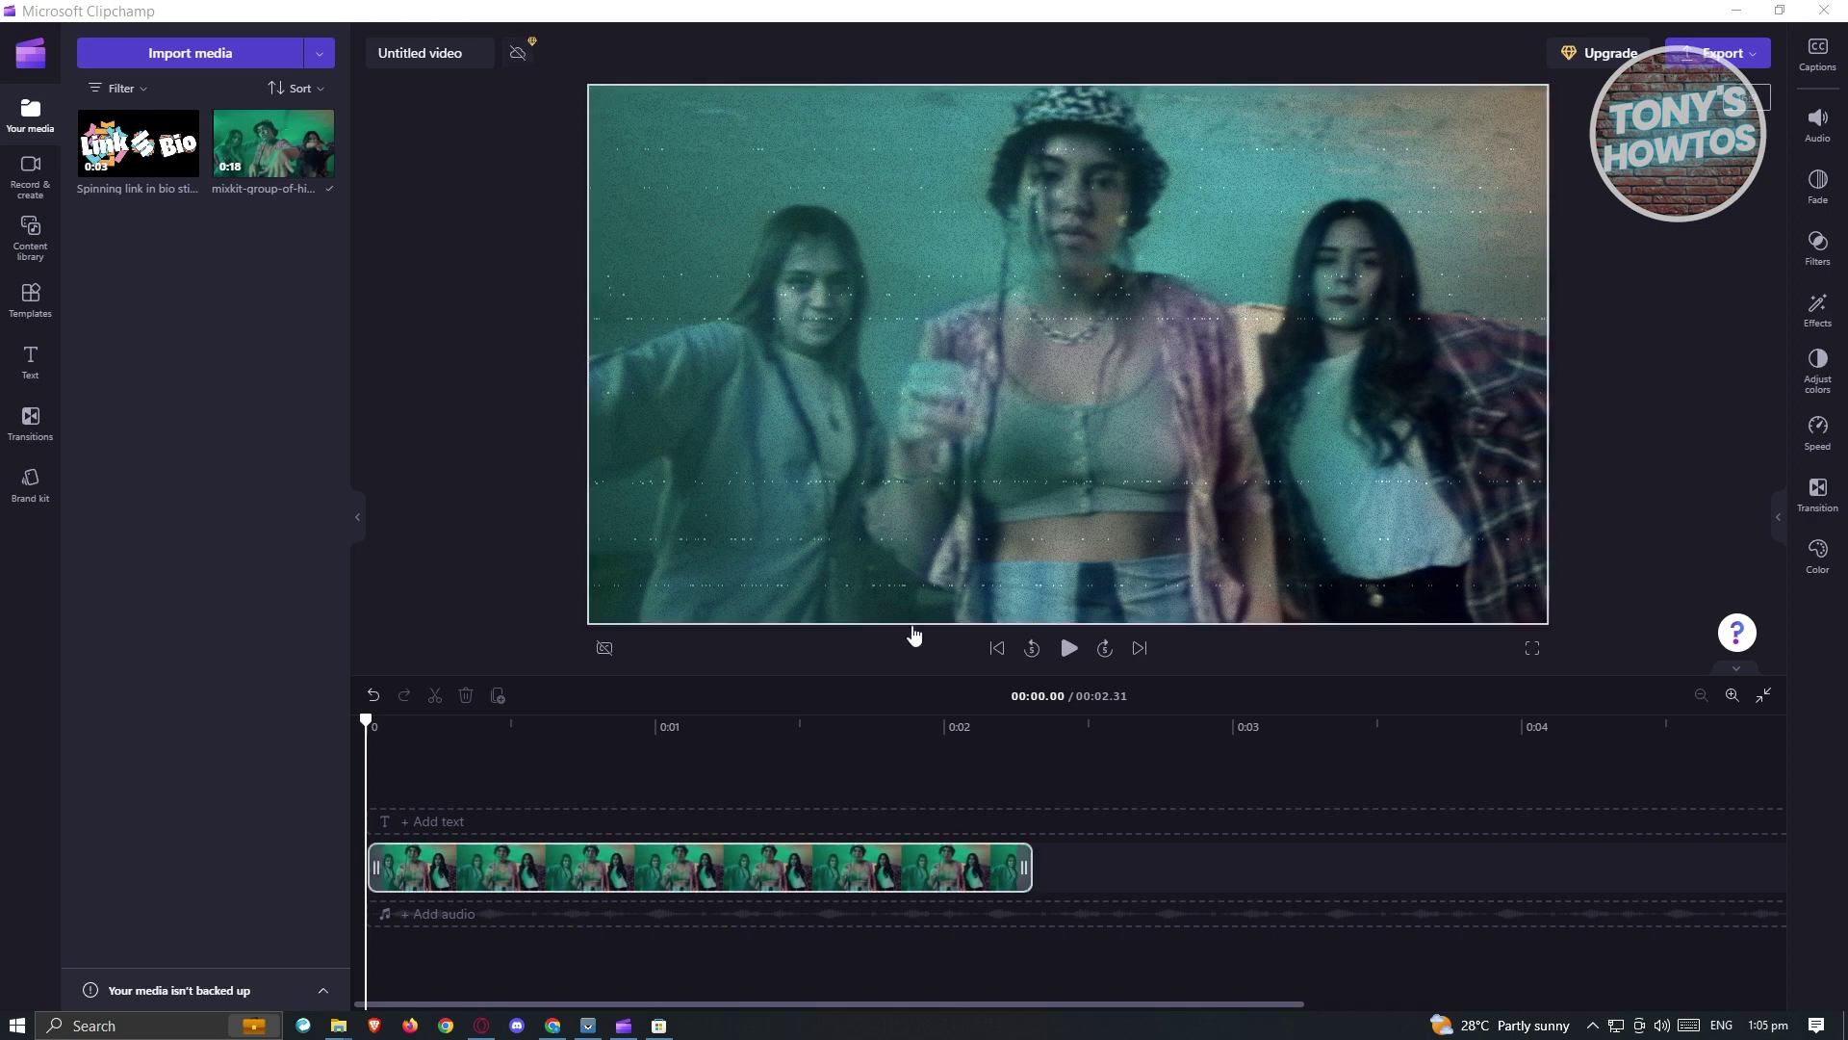
Select the dancers clip and check its speed settings
click(720, 886)
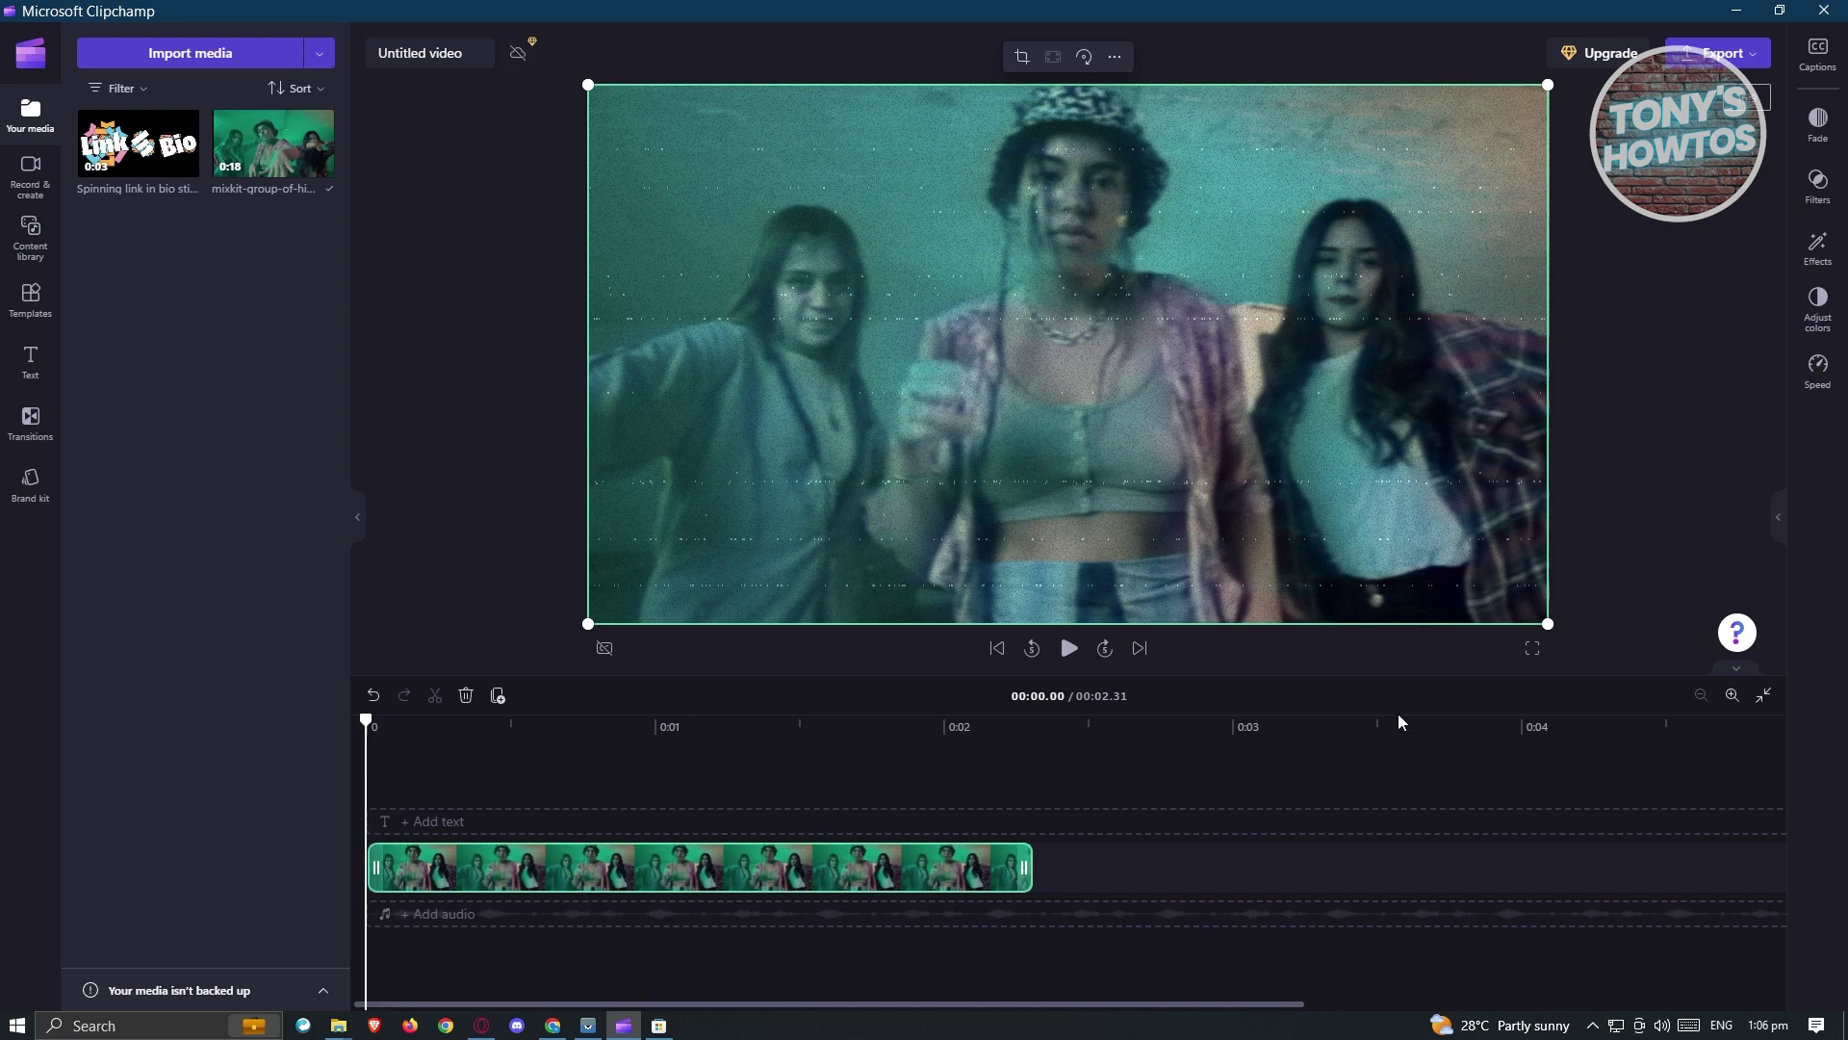
click(1835, 369)
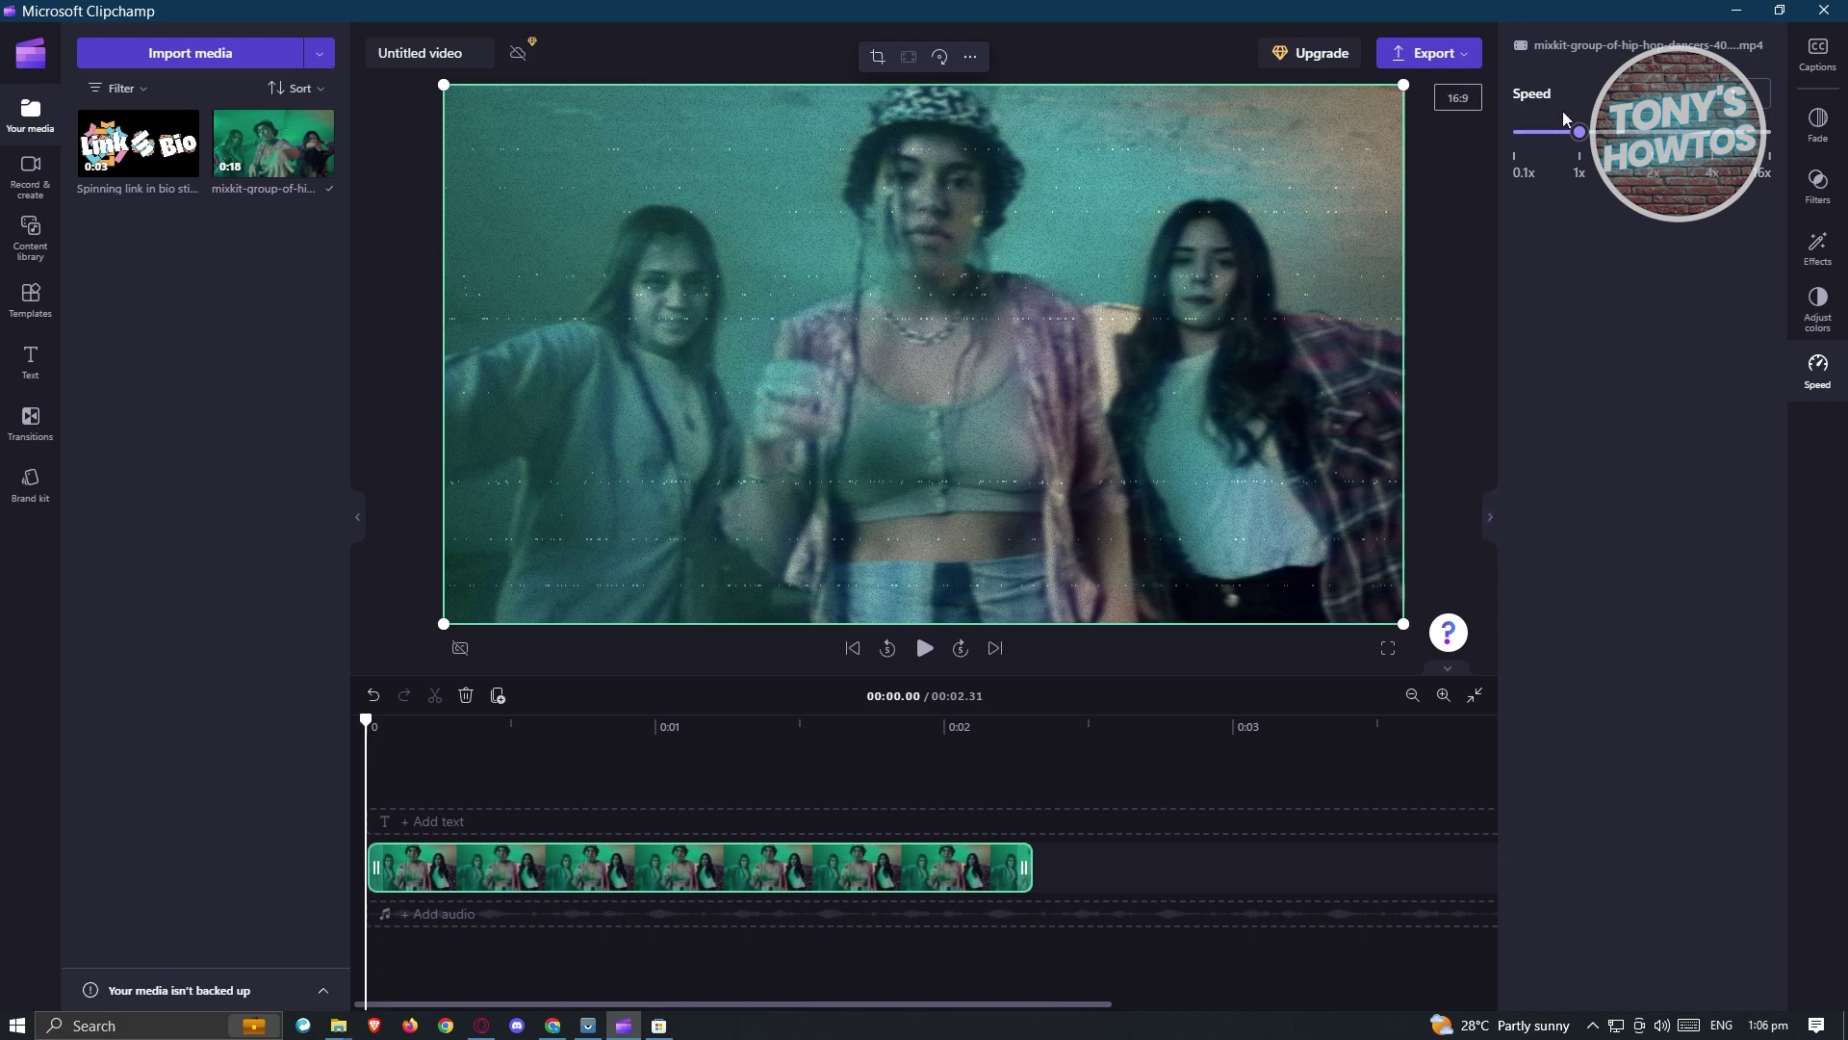
click(1491, 520)
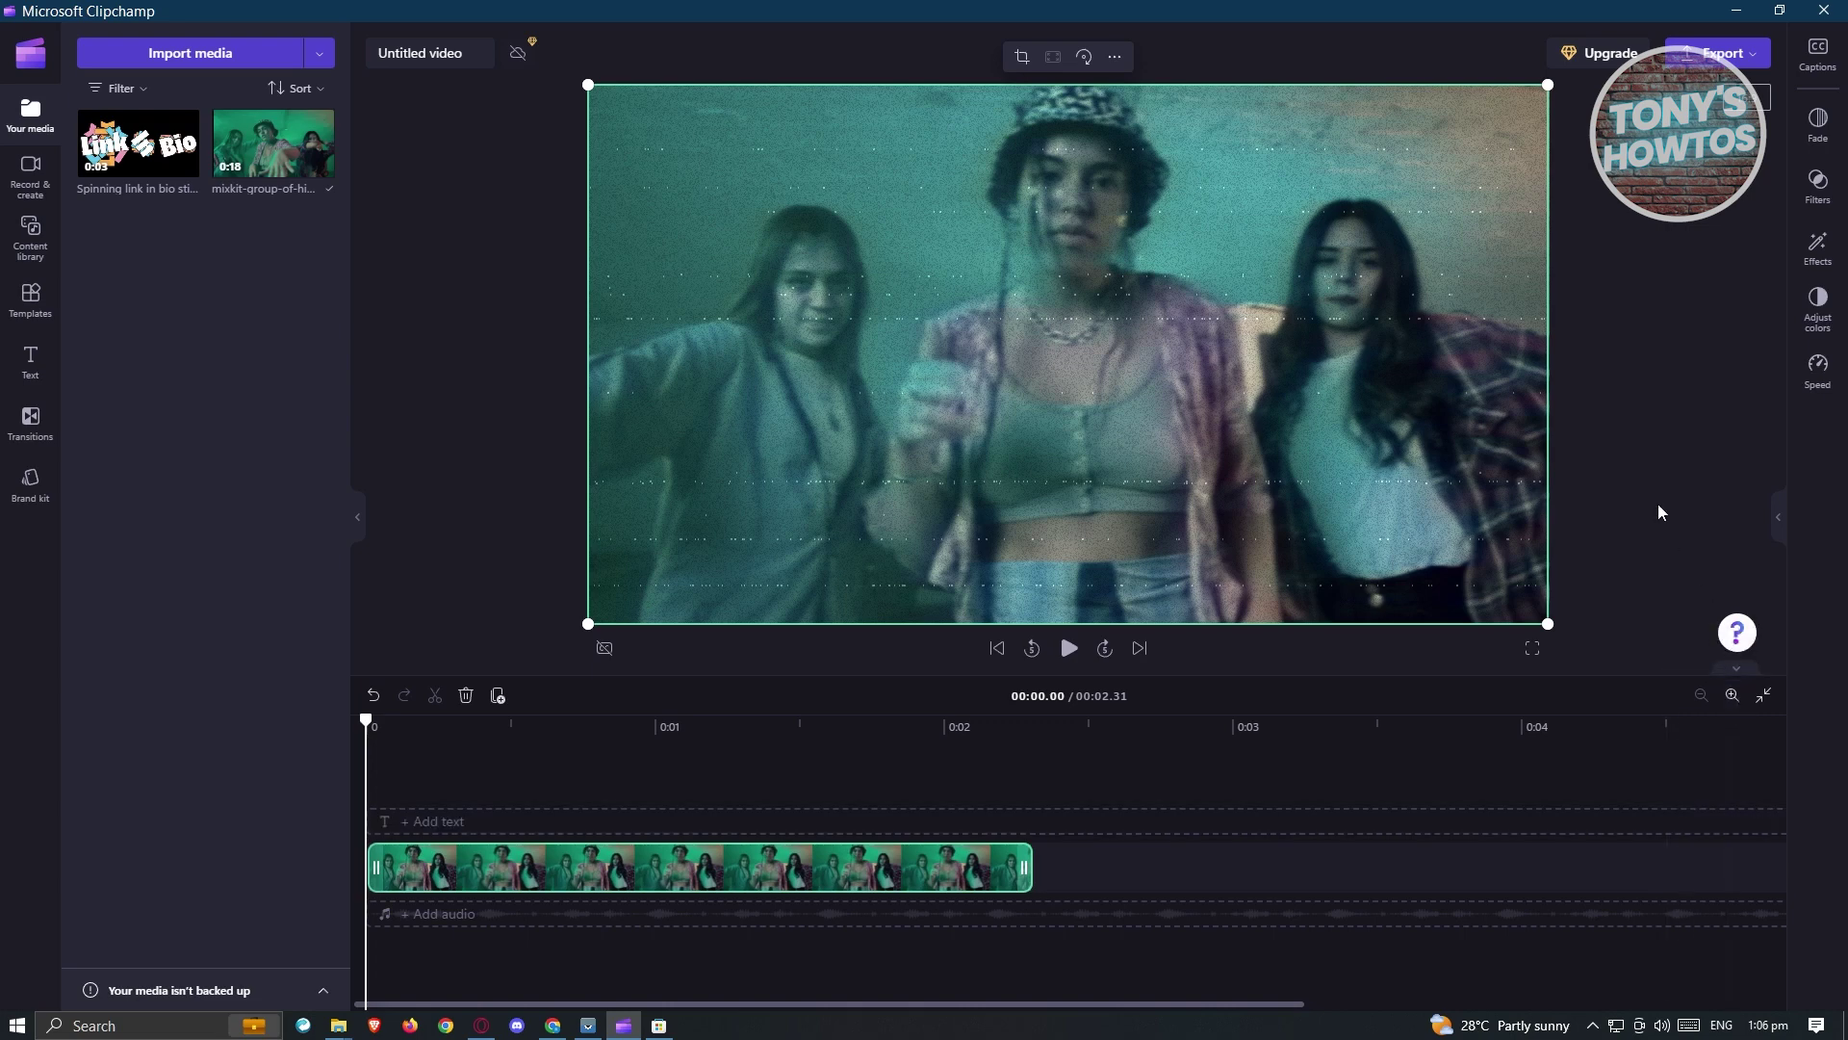
Zoom into the timeline and split the clip at 0:00.15, 0:00.31 and 0:00.47
click(1733, 694)
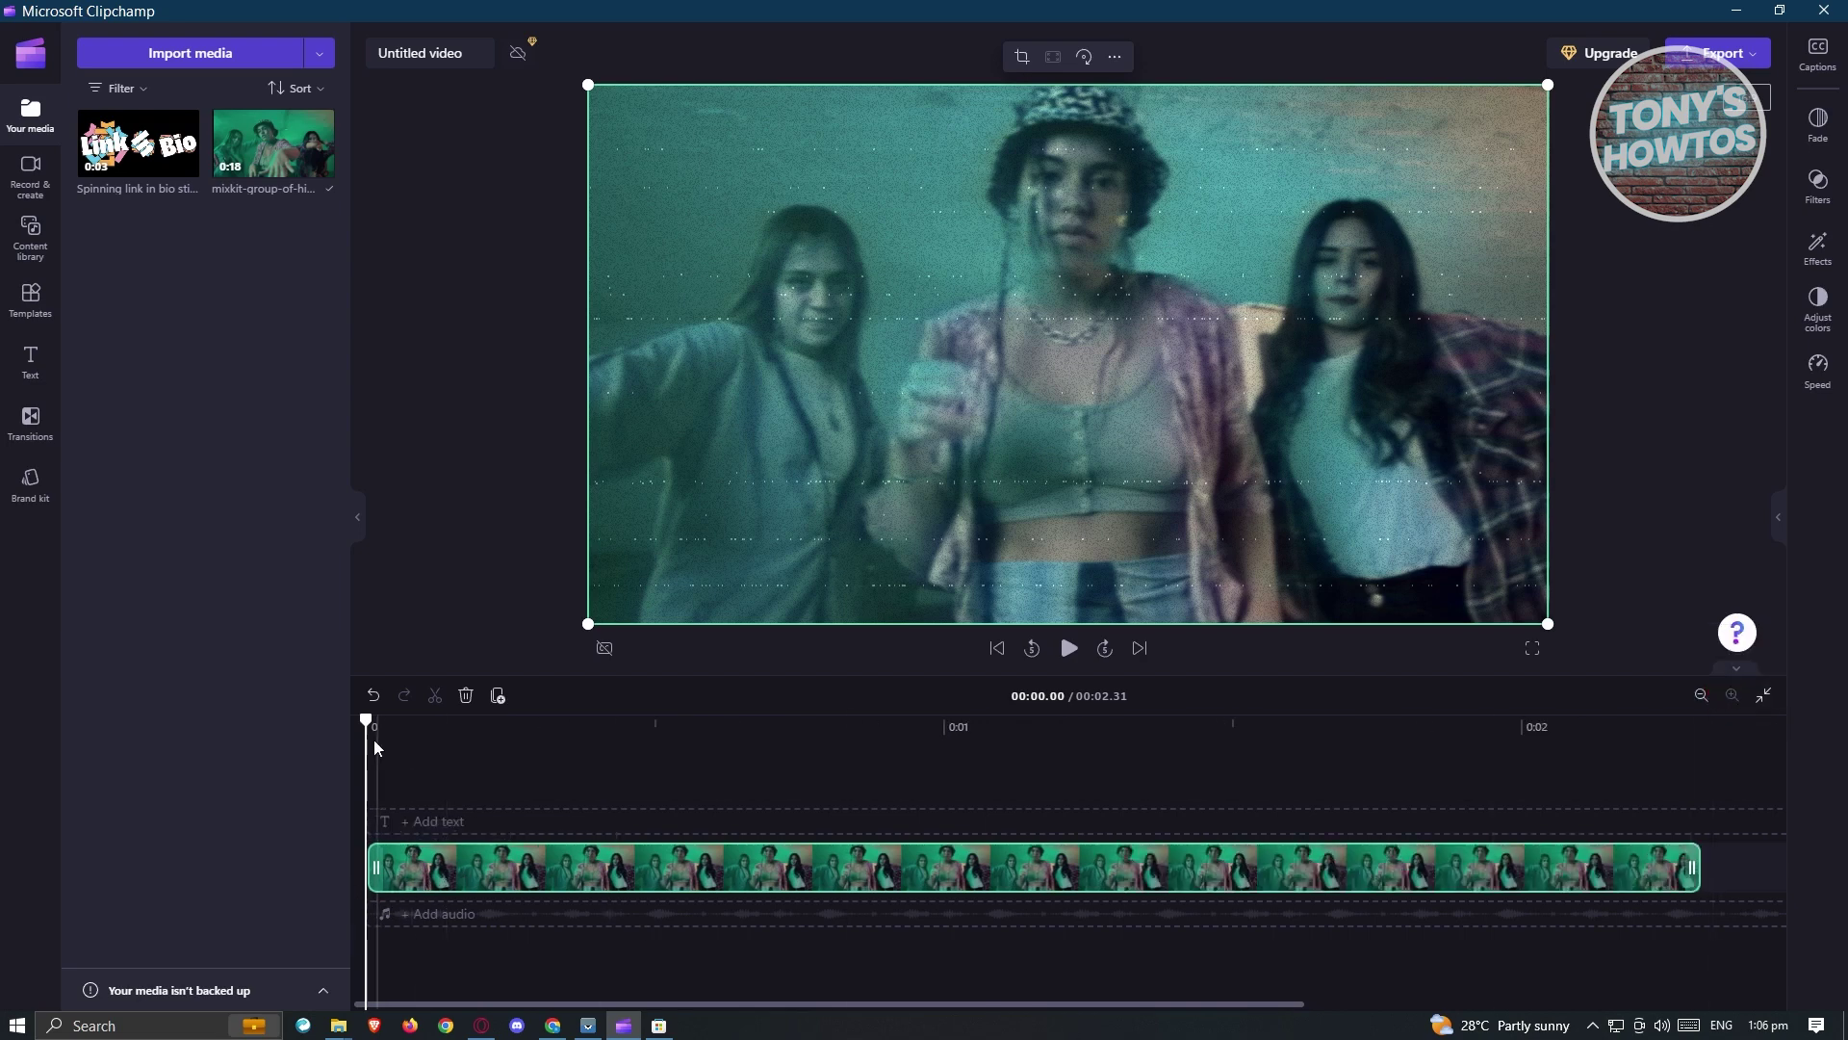
drag(368, 720, 457, 720)
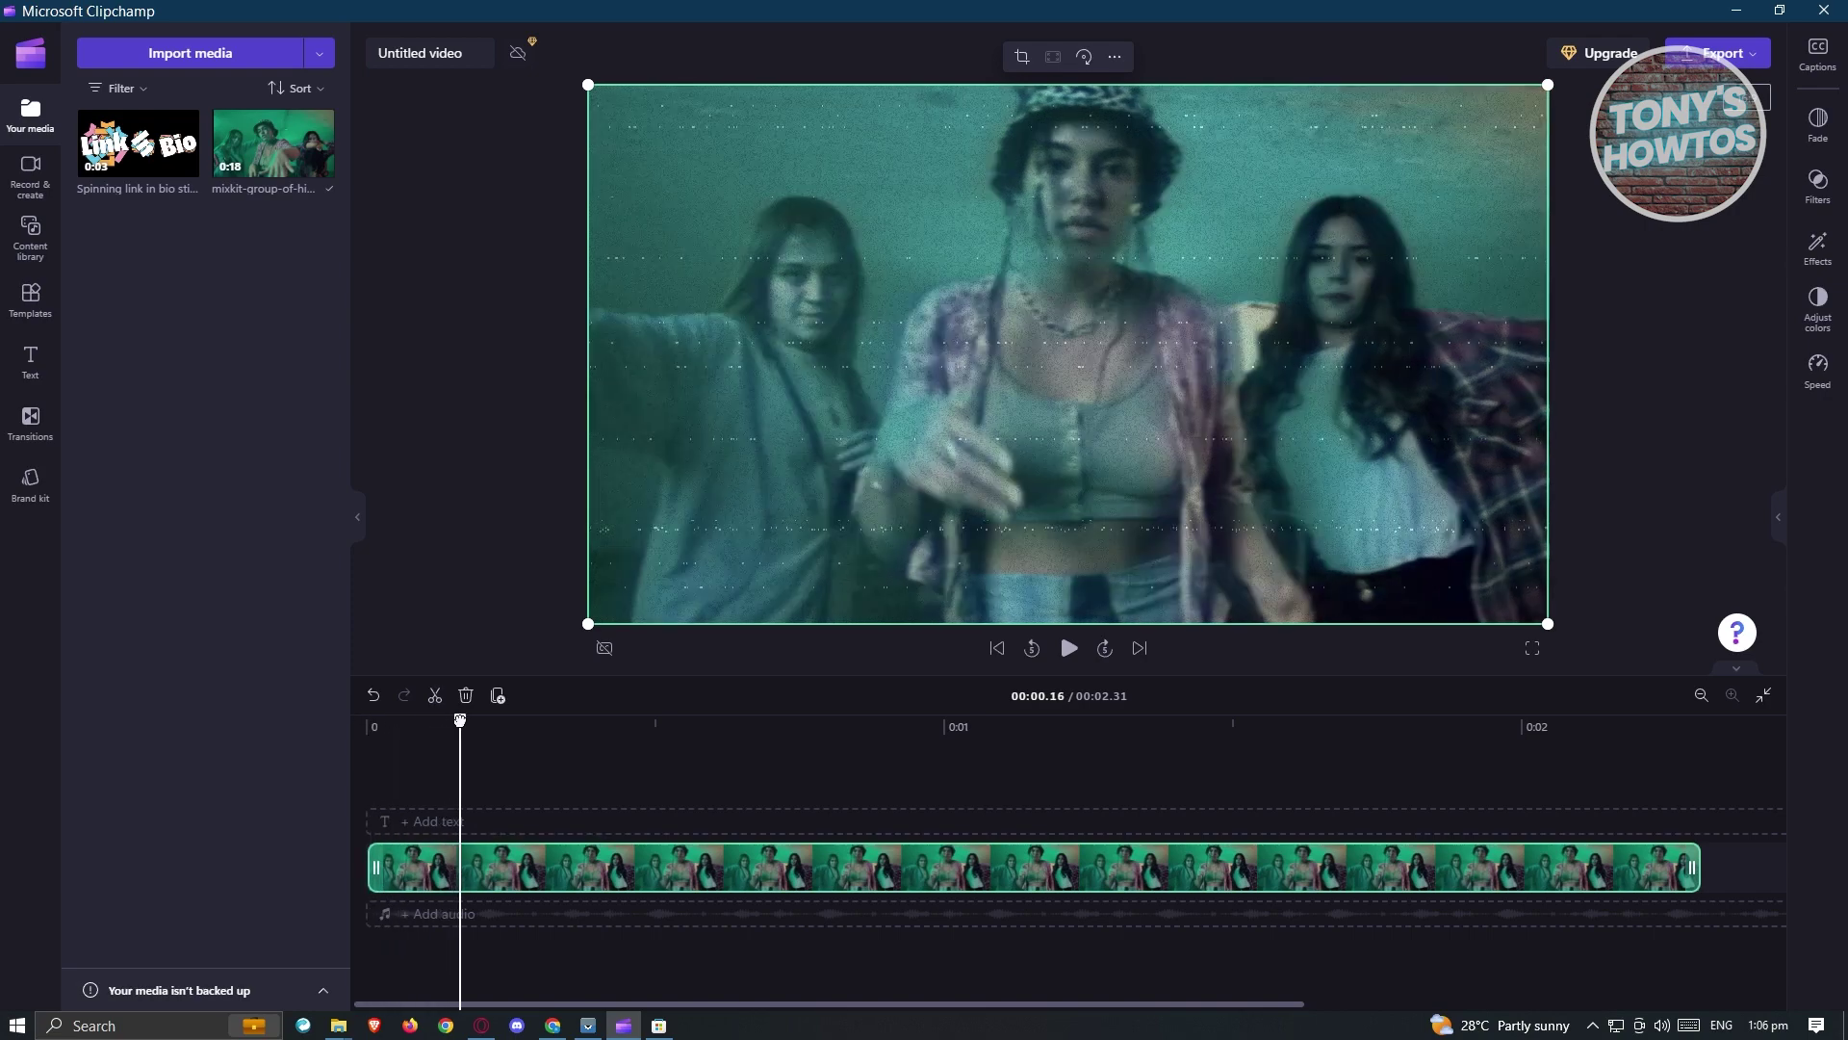
click(435, 695)
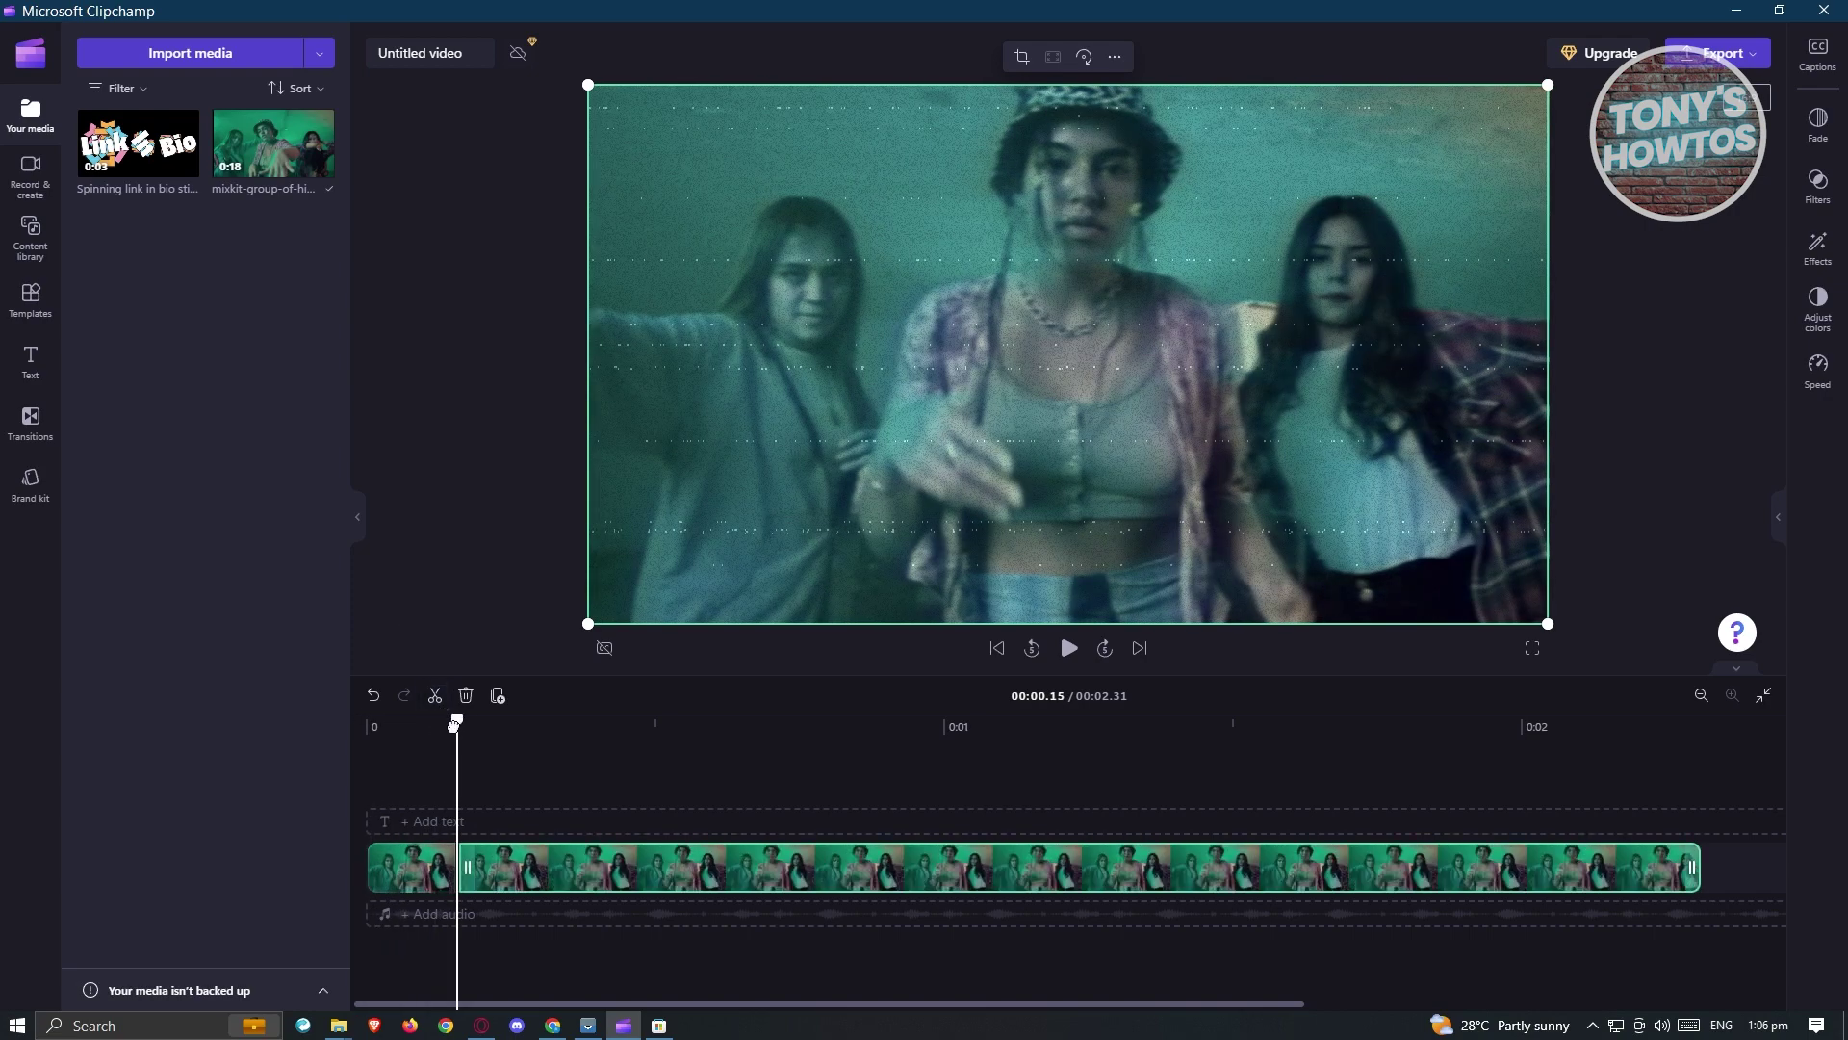
click(547, 732)
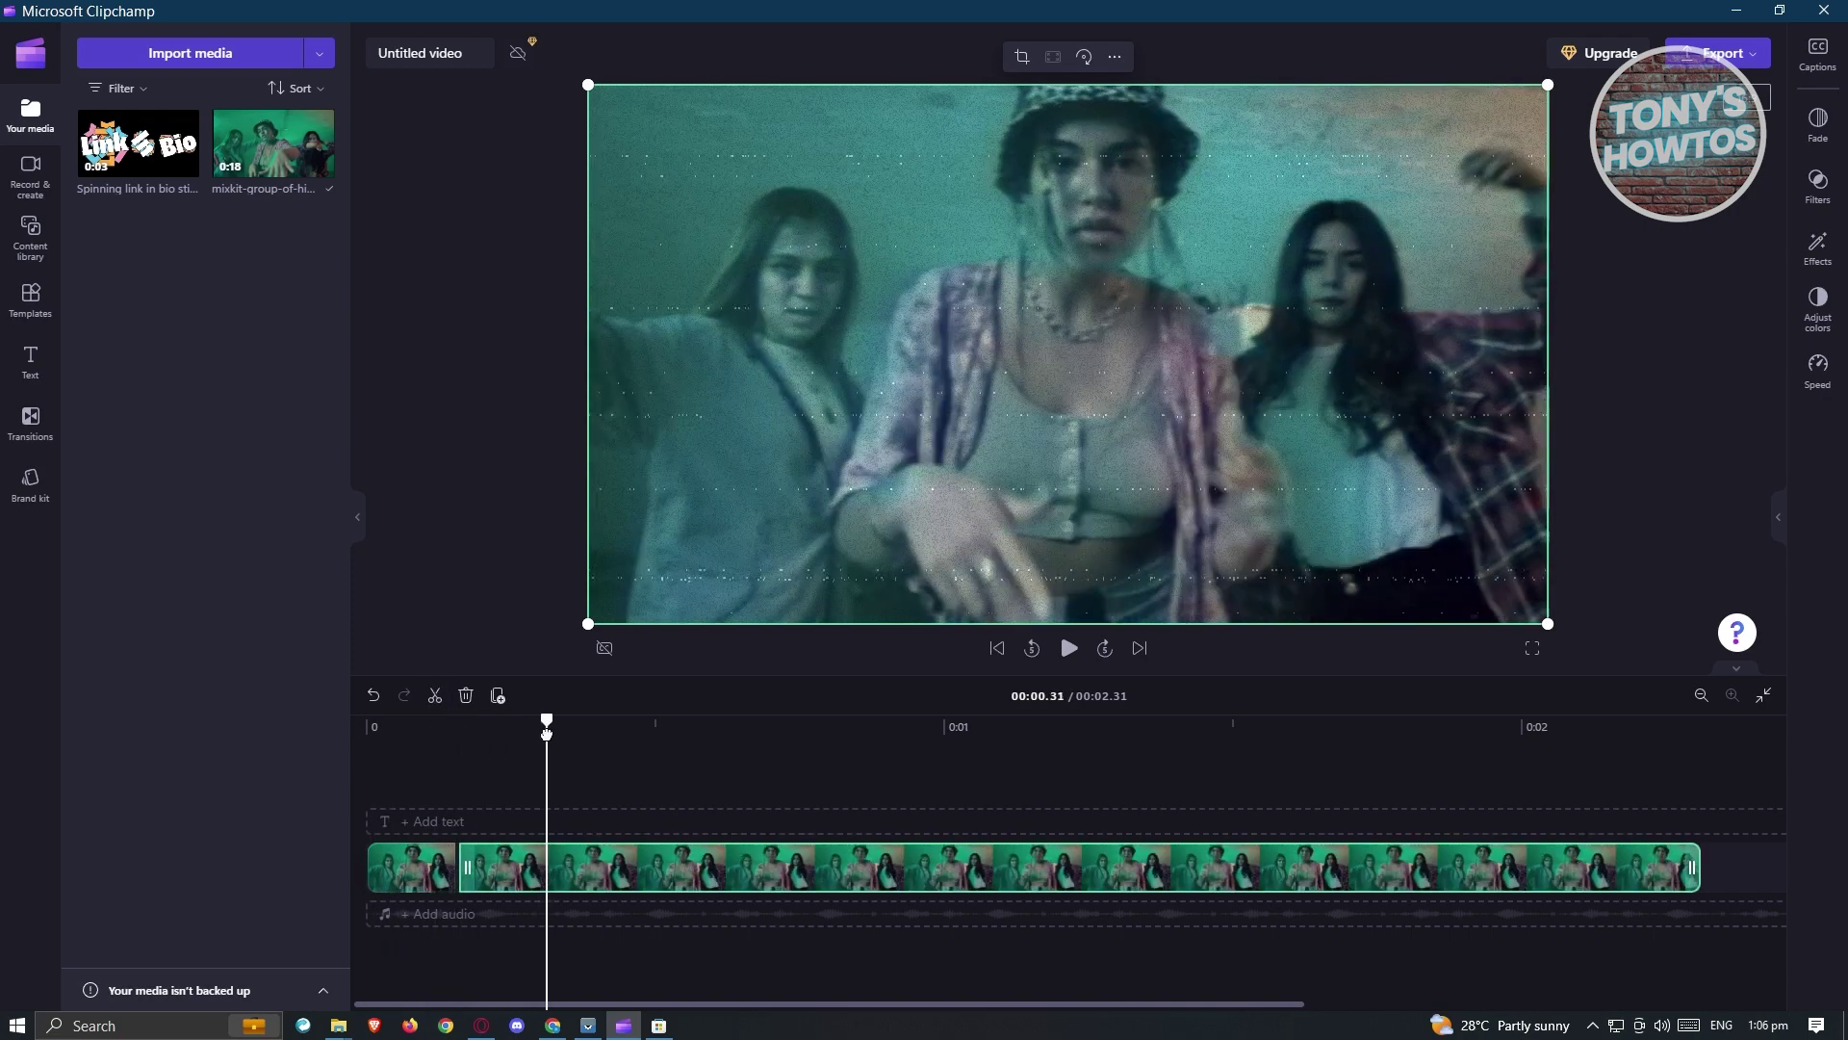
click(436, 695)
drag(549, 721, 640, 724)
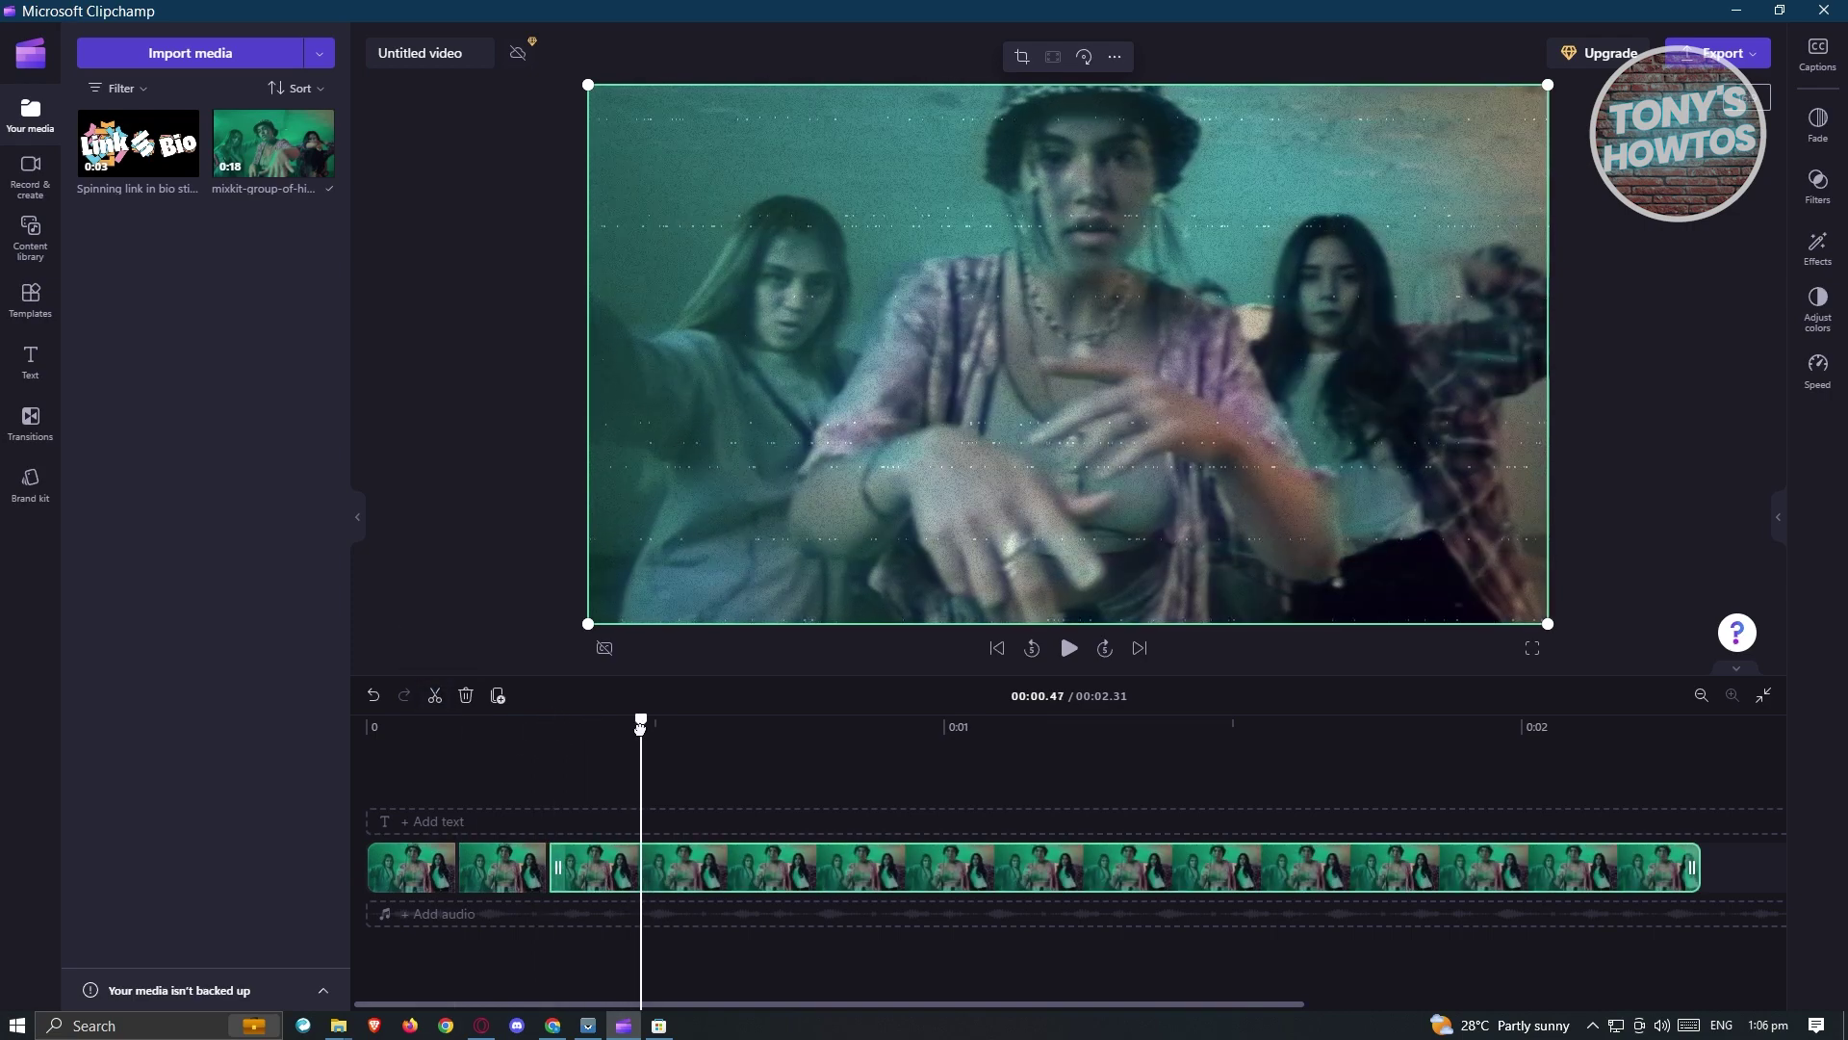
click(435, 695)
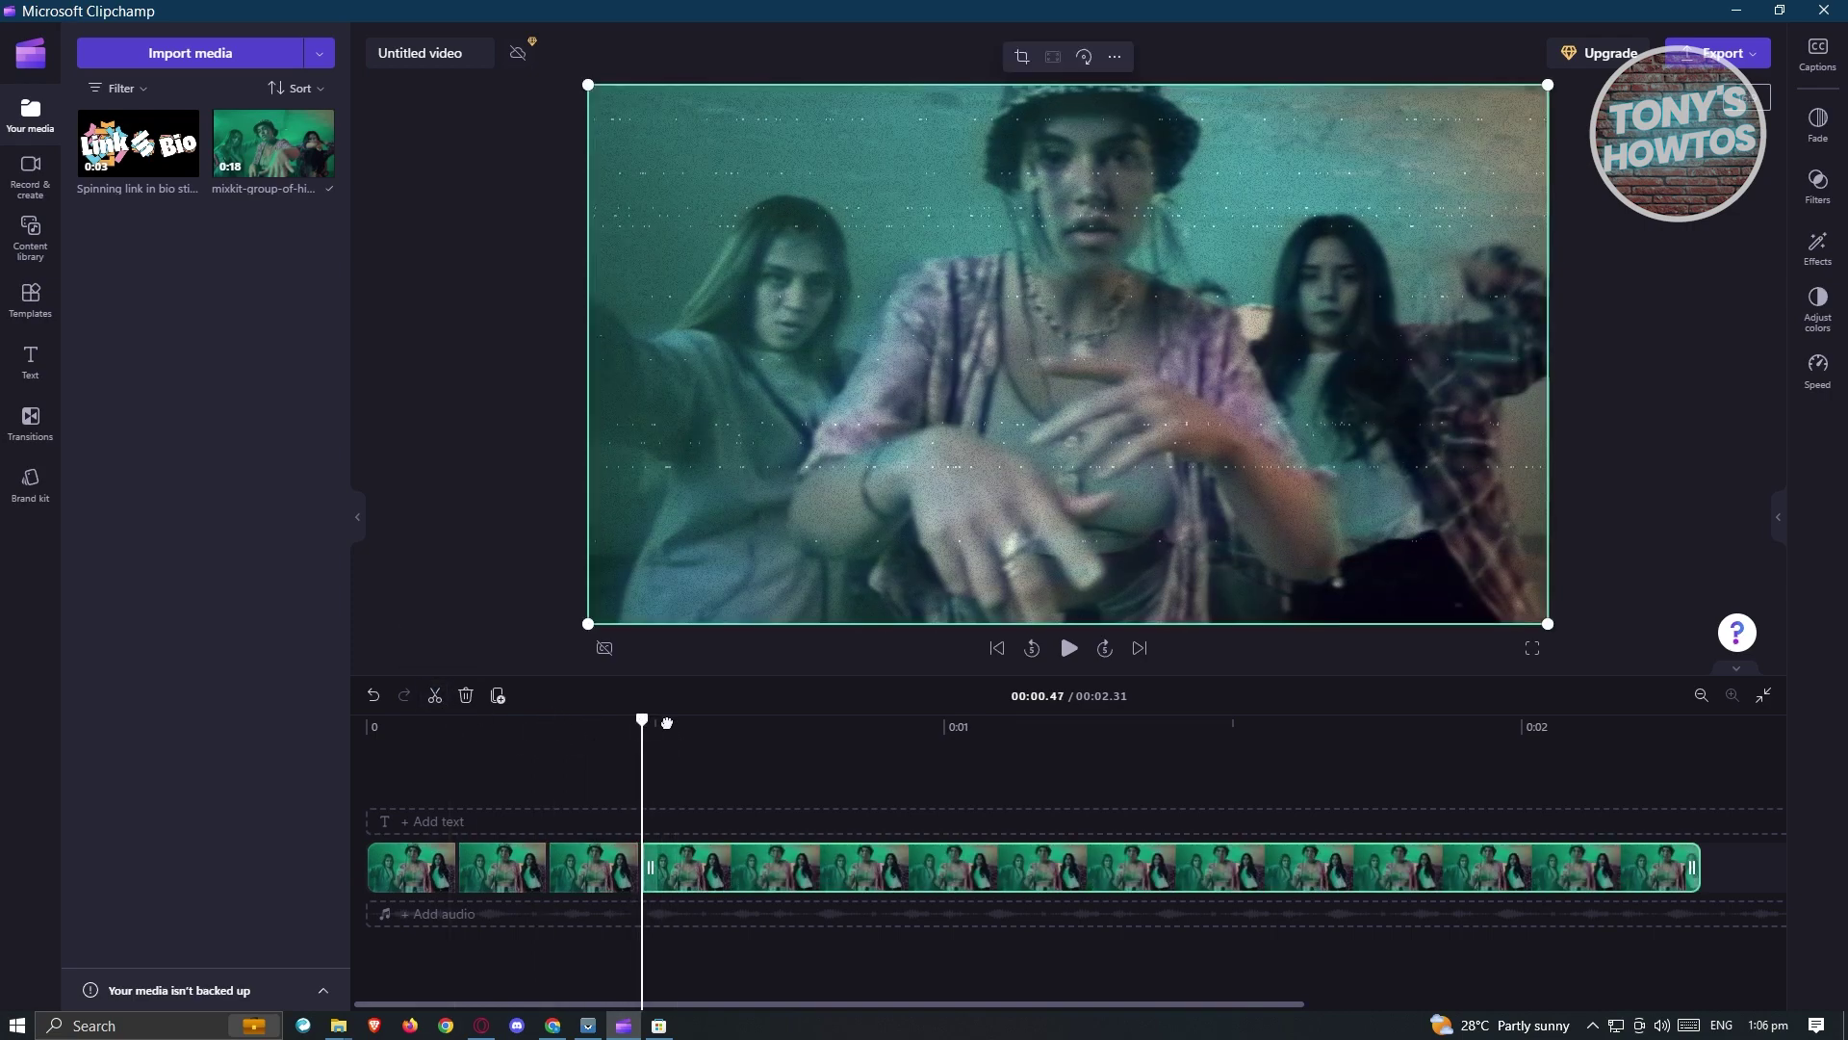
Split the clip further at 0:00.62, 0:00.78 and 0:00.94
drag(664, 724, 926, 721)
click(435, 695)
click(435, 695)
click(438, 697)
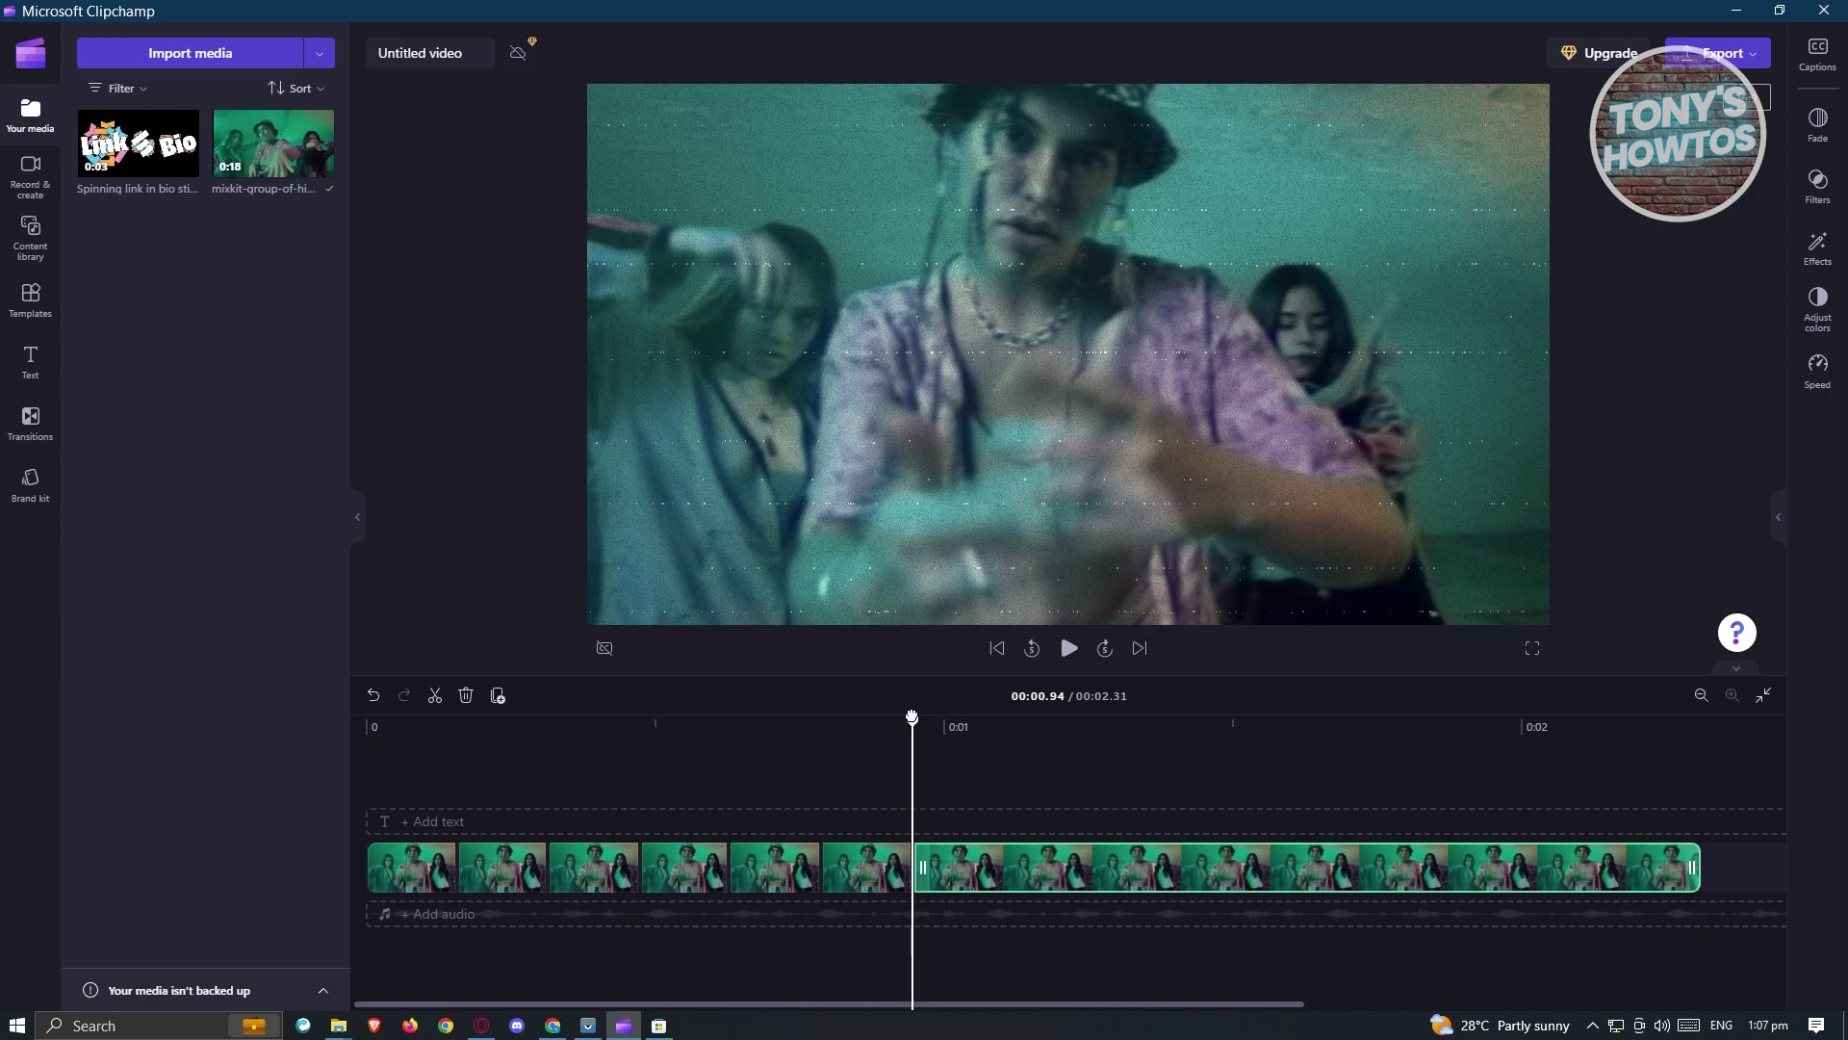
drag(912, 717, 1441, 720)
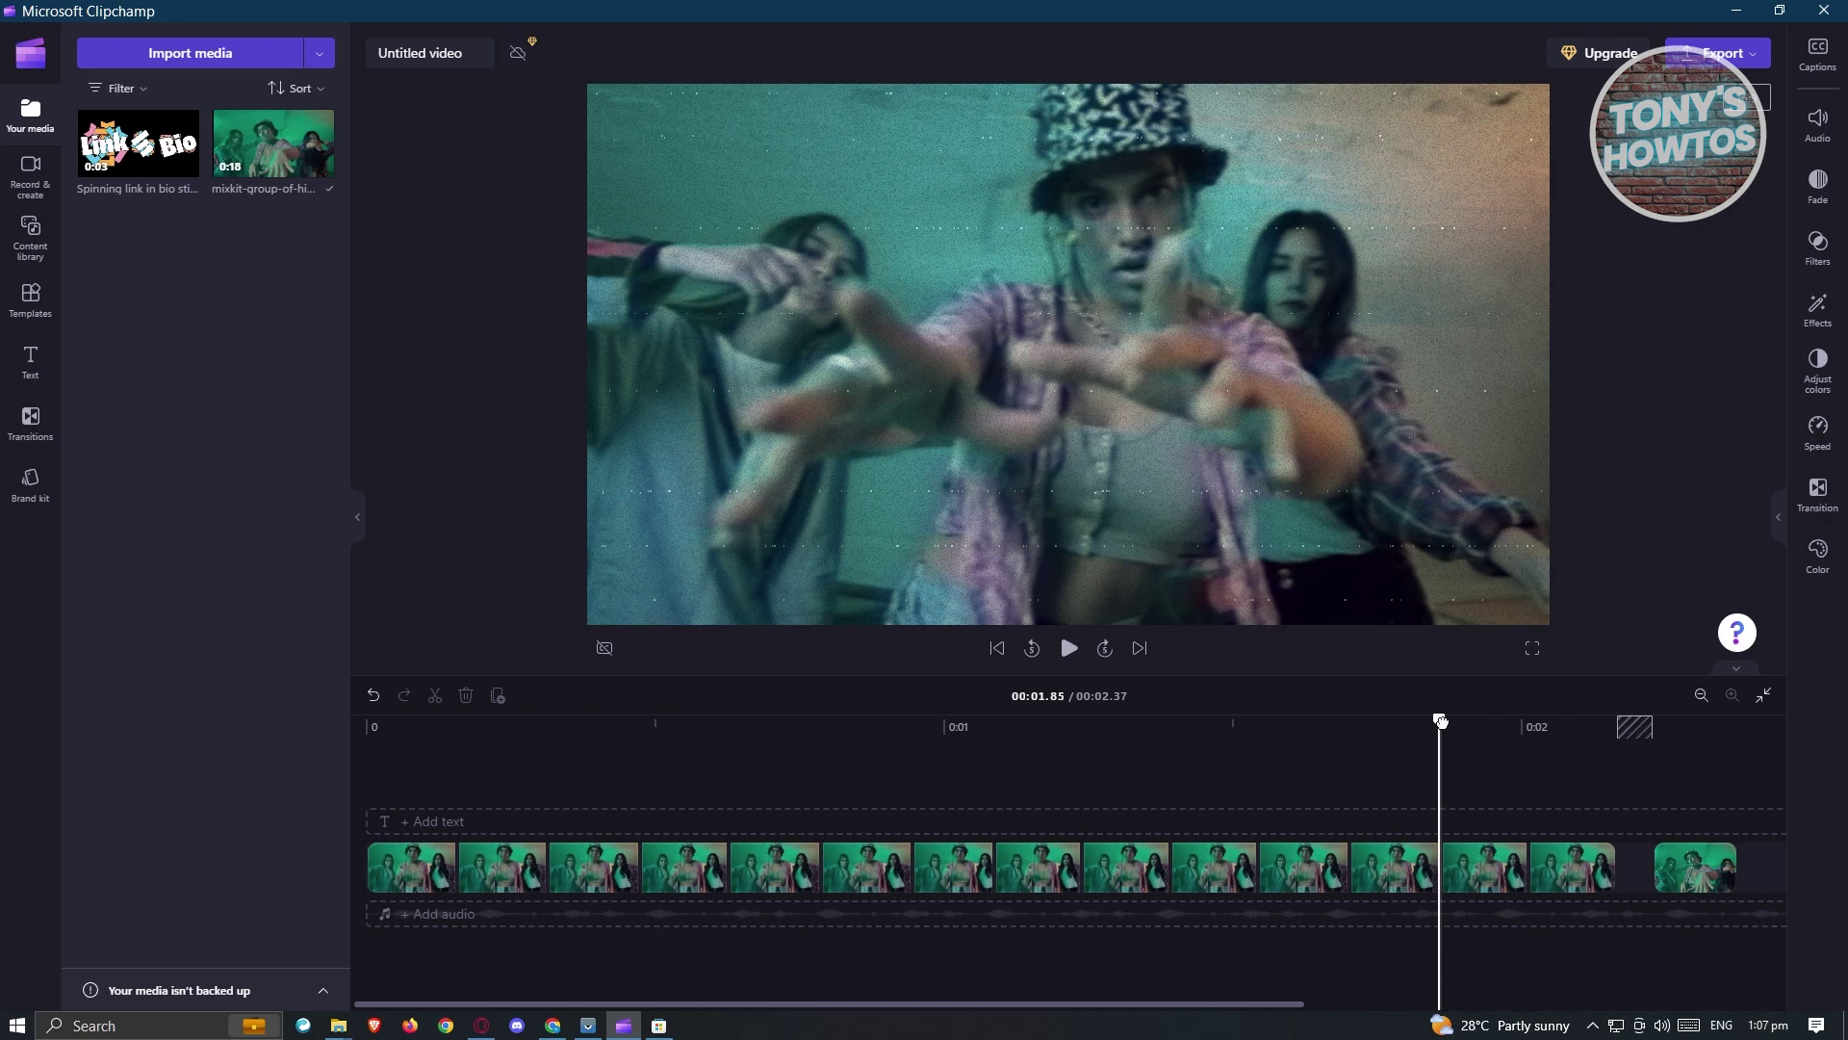
Scroll the timeline to the end pieces and select the last clip piece
click(1320, 893)
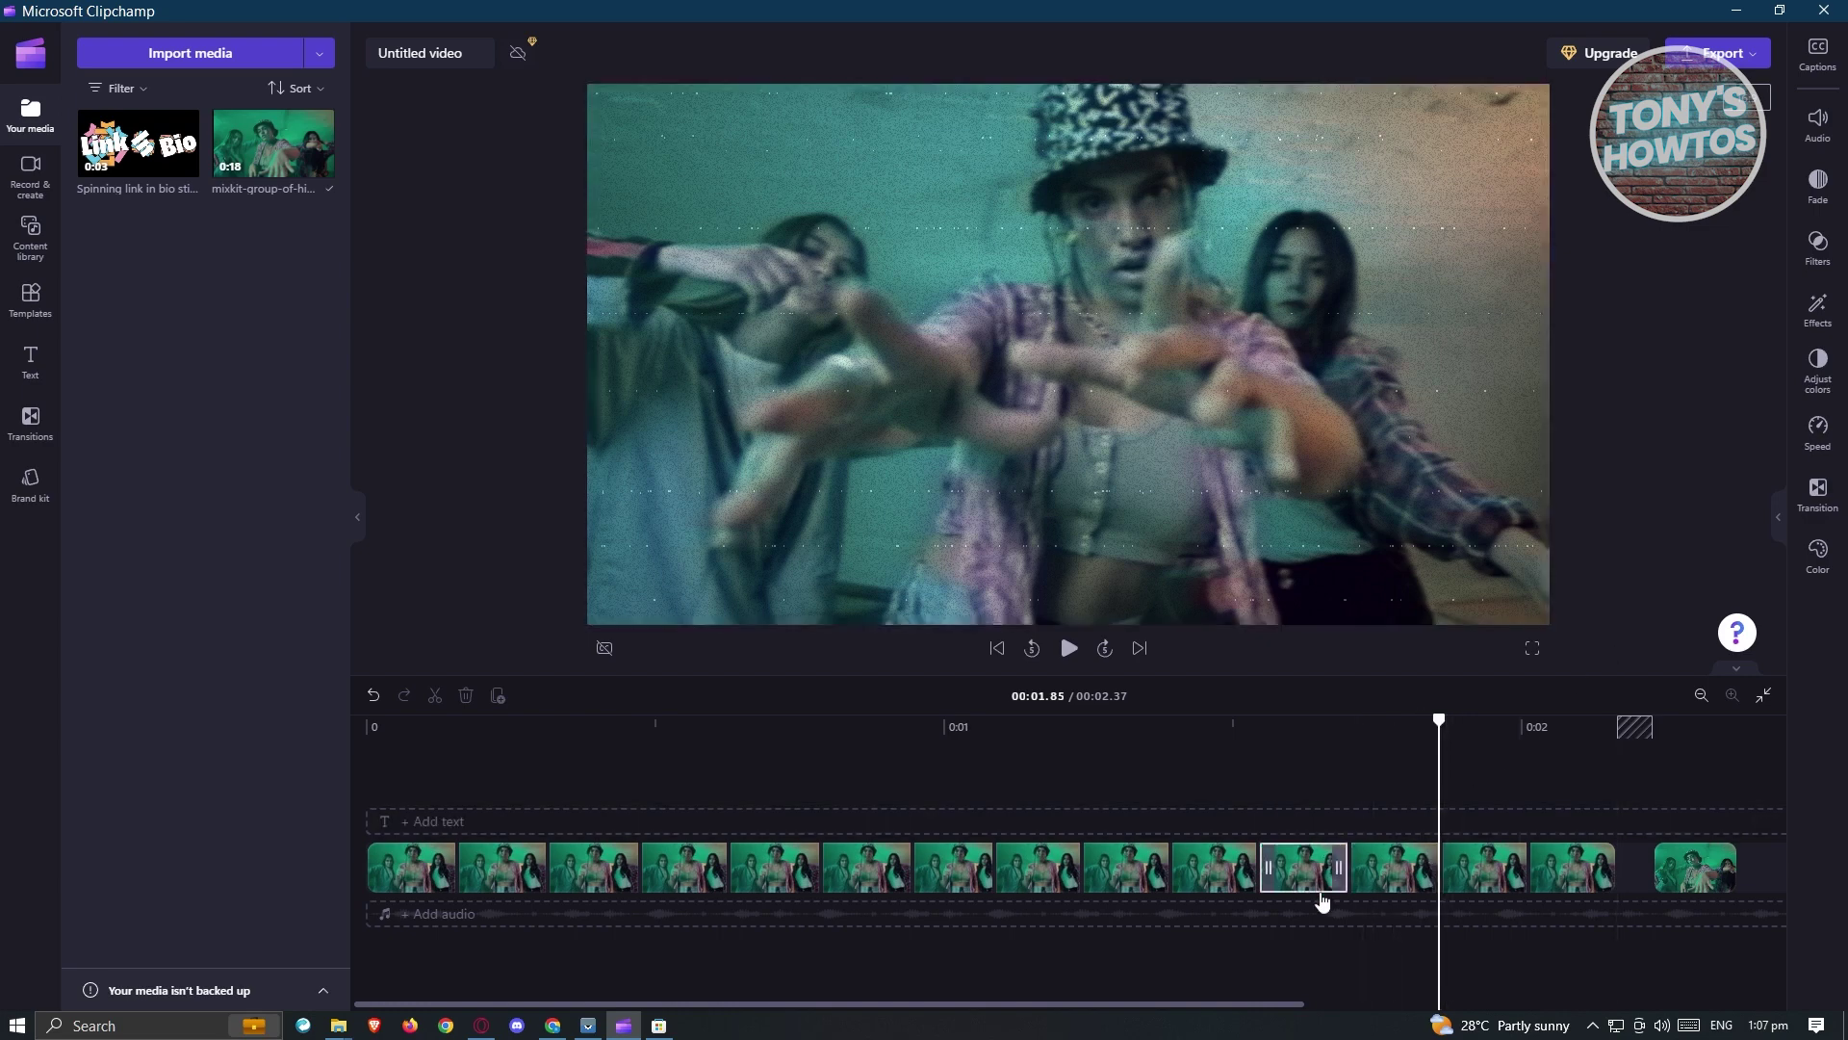
drag(1211, 999, 1444, 1018)
drag(1306, 1003, 1118, 1004)
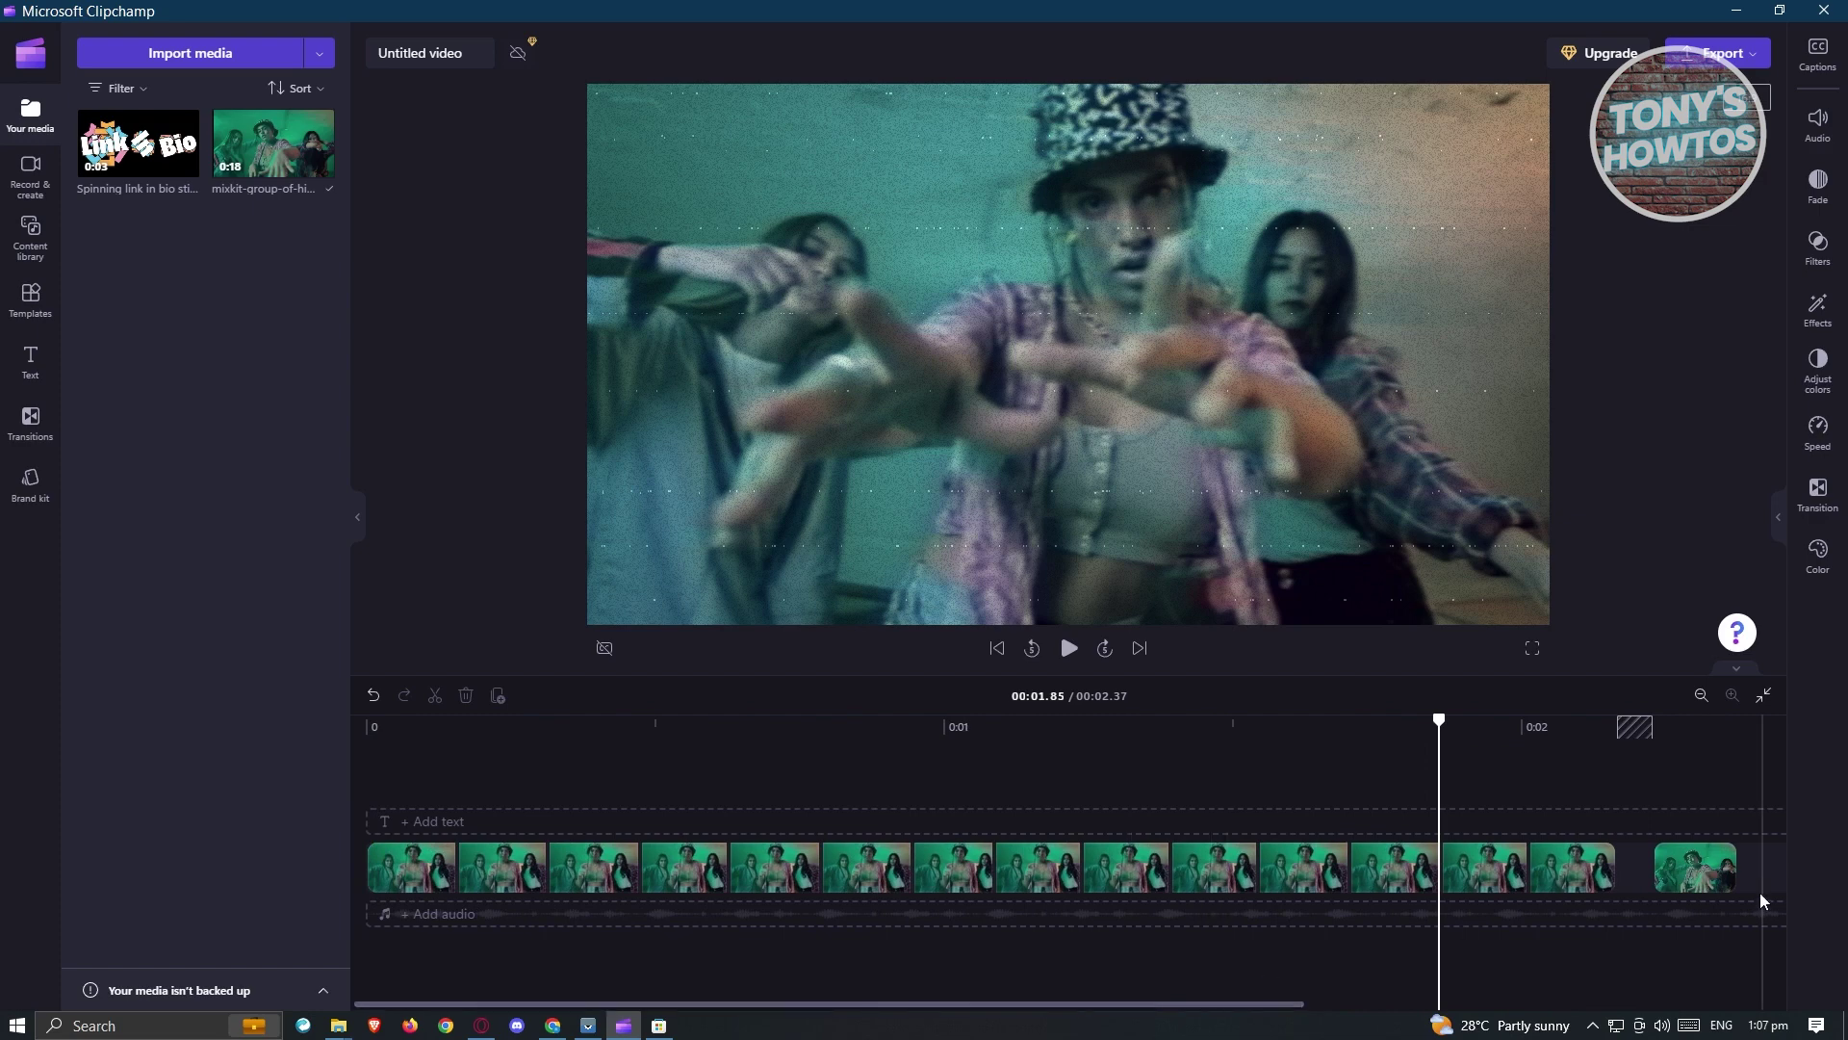
drag(1159, 997, 1381, 993)
click(1371, 864)
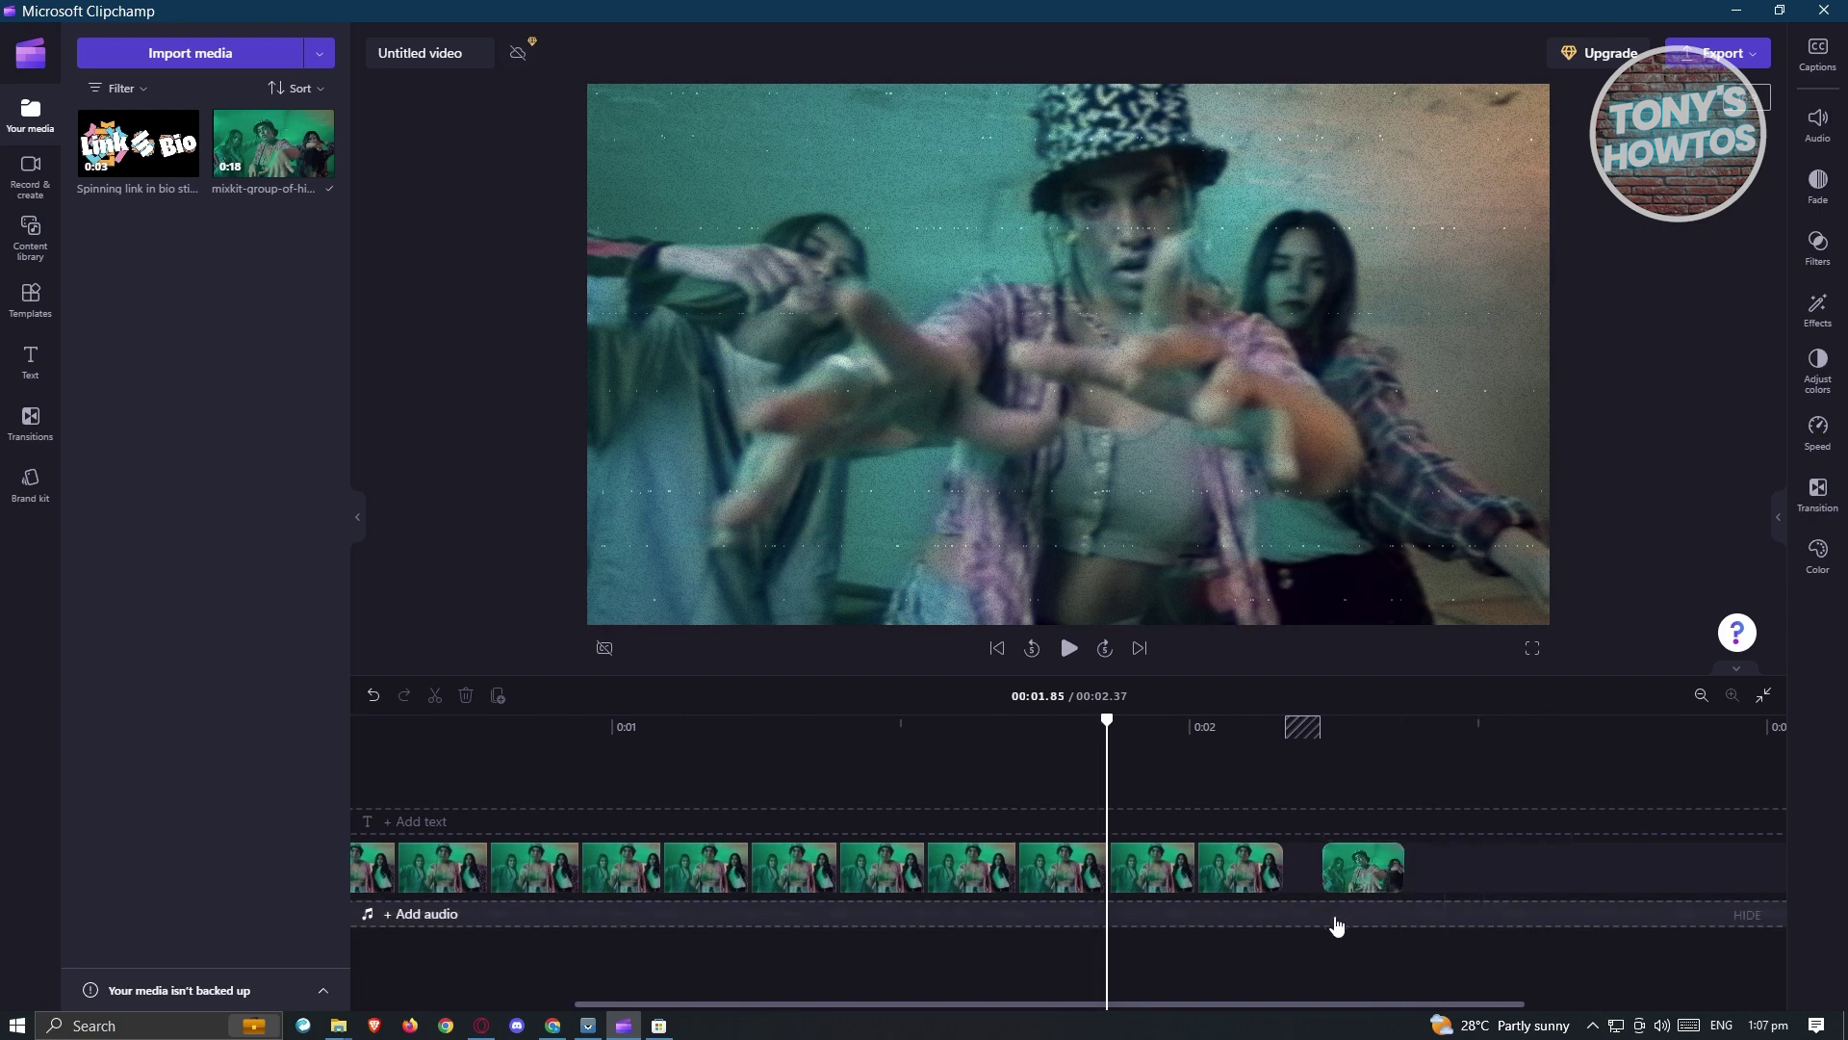
Move the pieces before the gap after the last piece in reverse order, then play them back
click(1237, 883)
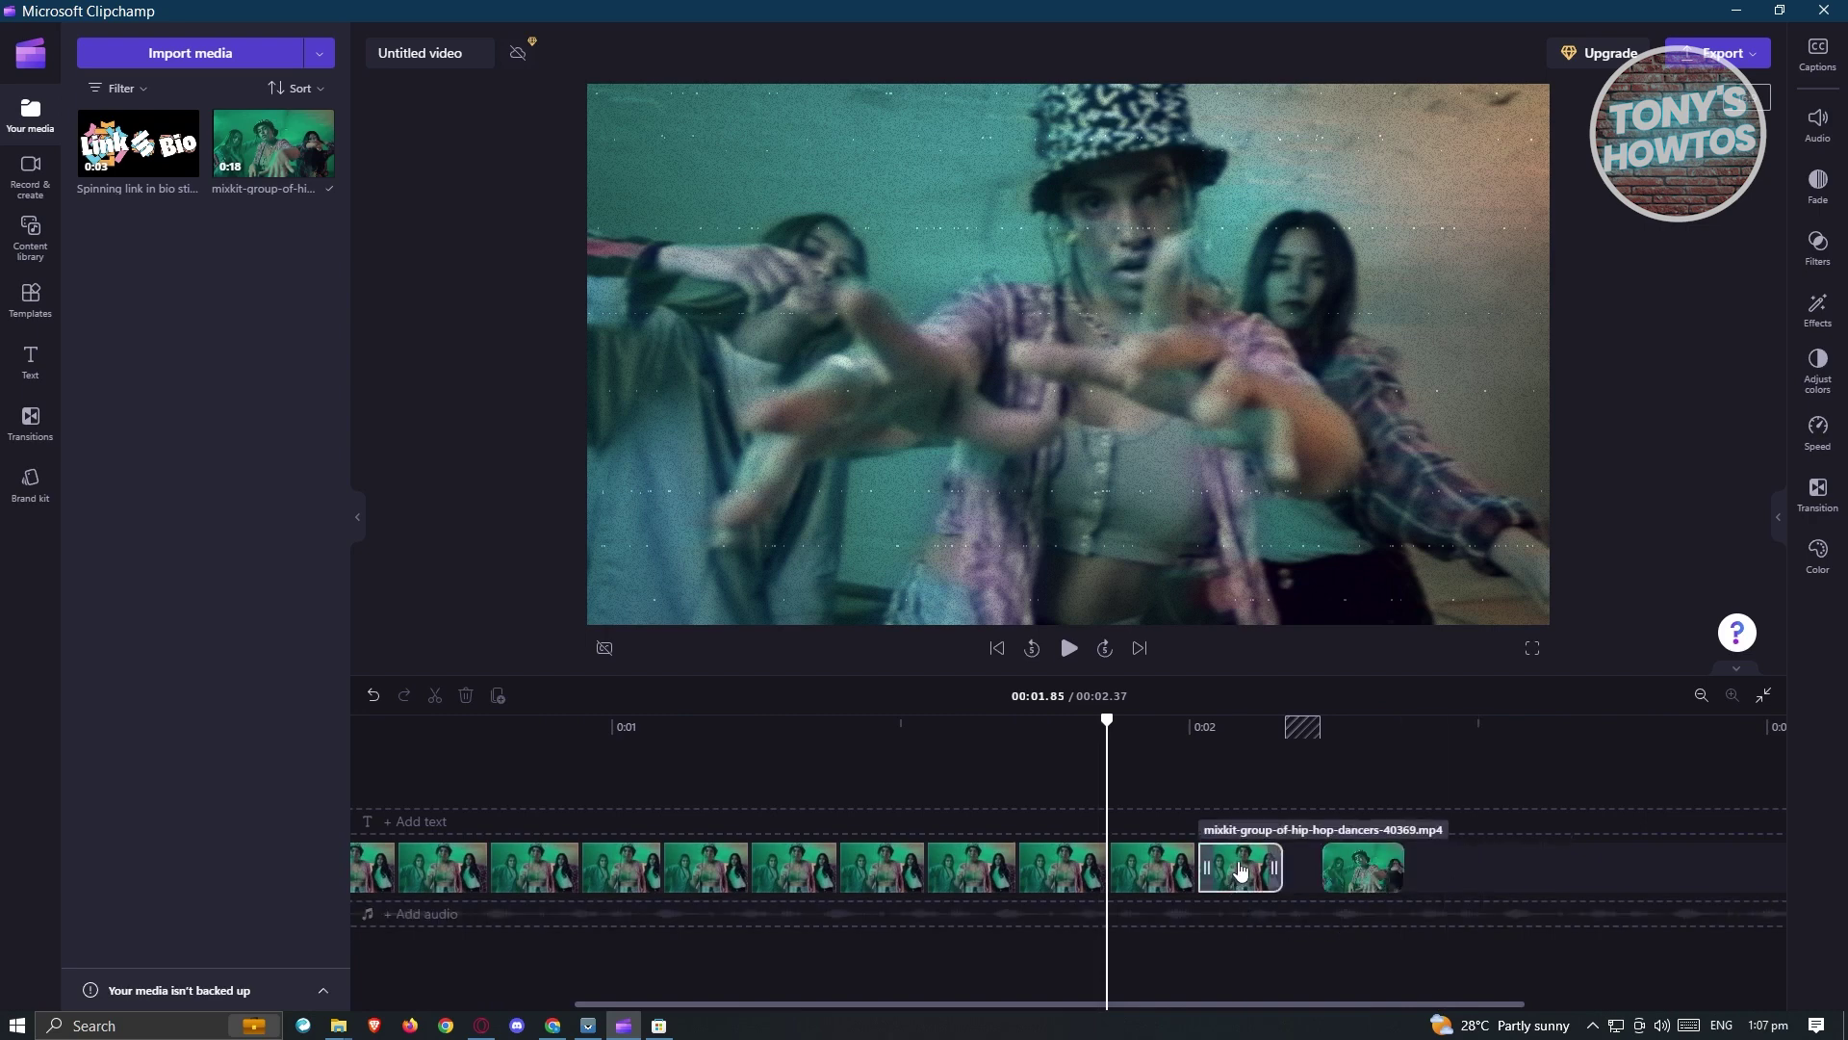
drag(1245, 872, 1449, 863)
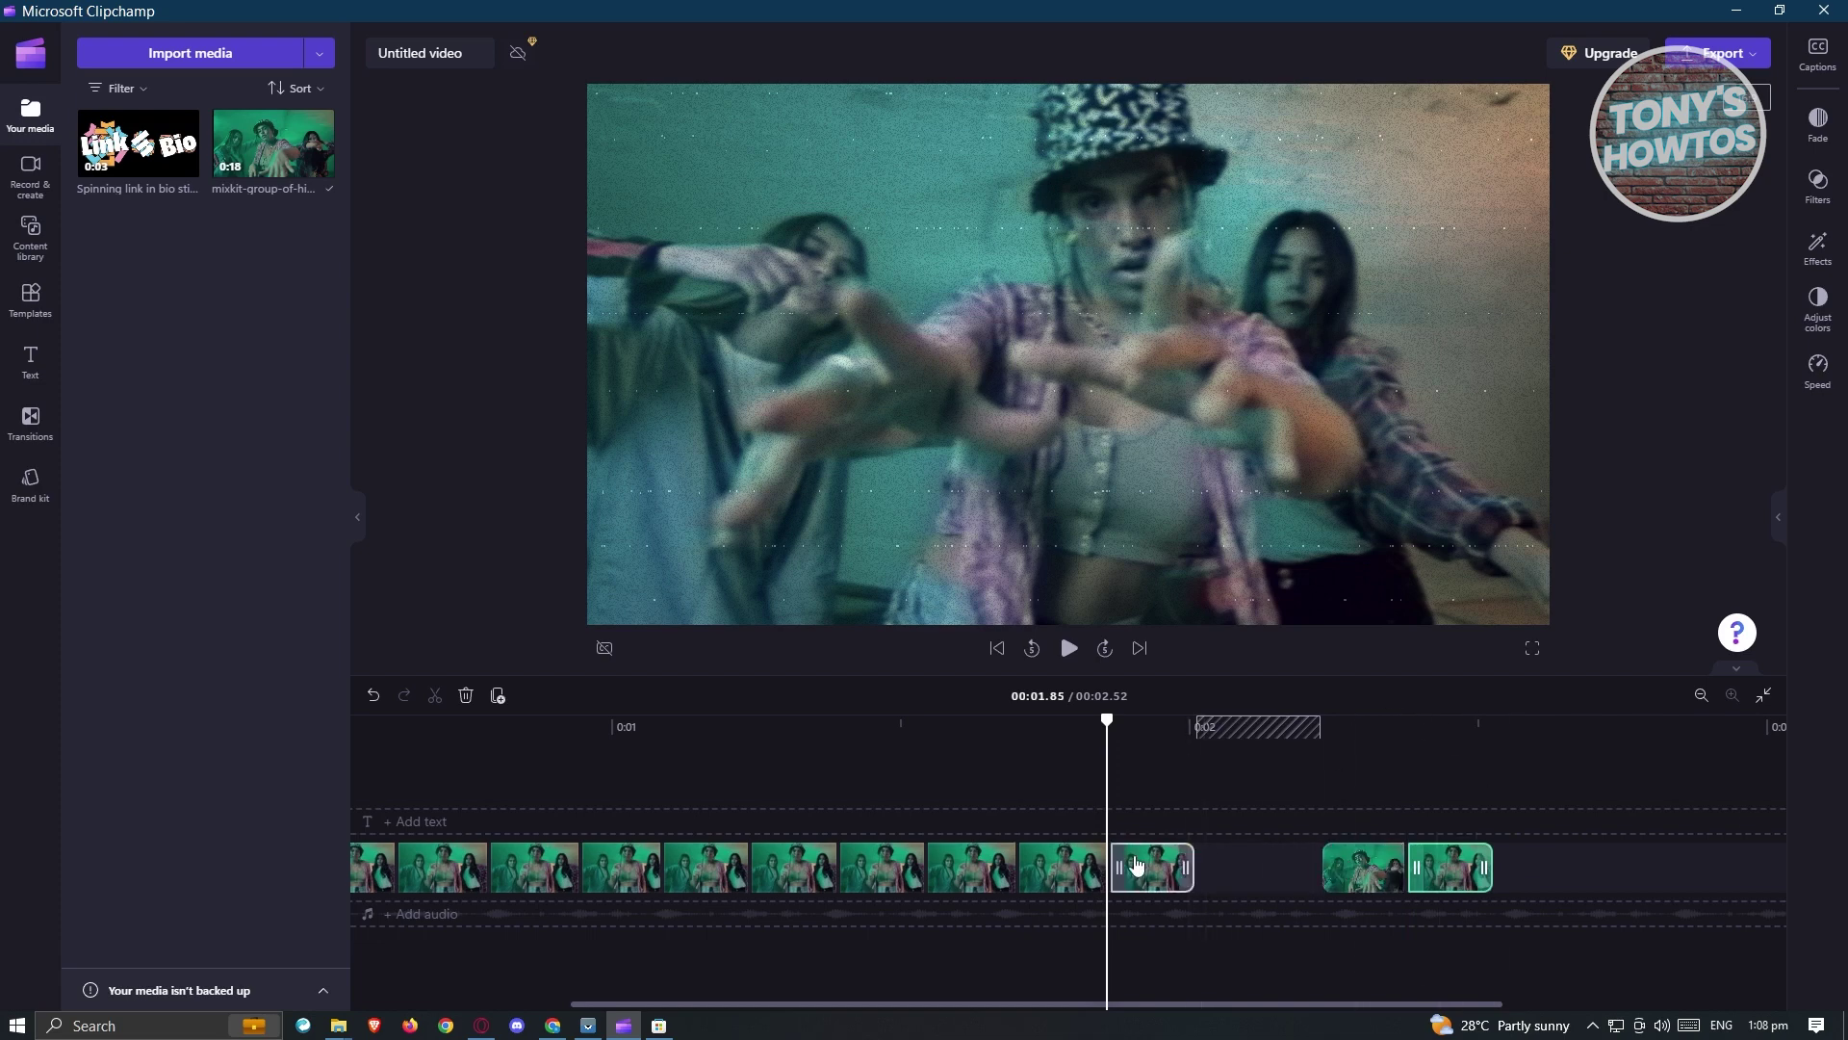
drag(1140, 867, 1603, 860)
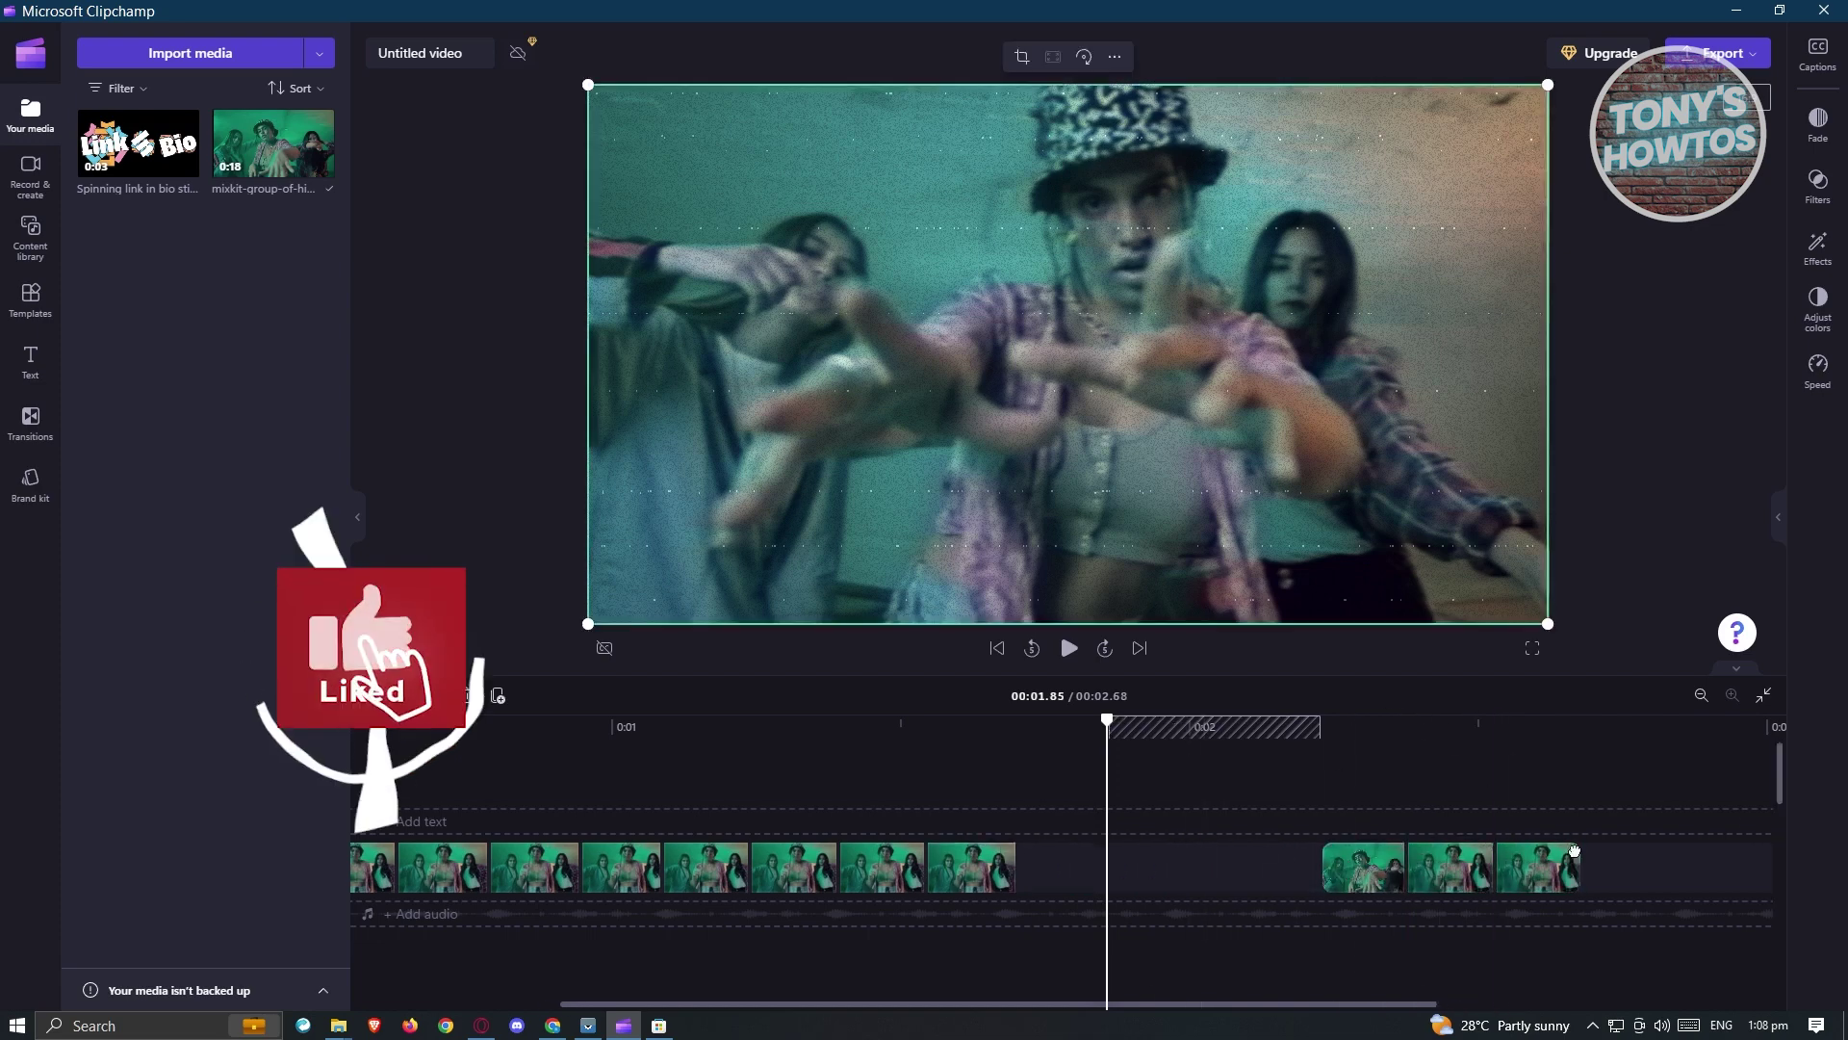
drag(973, 867, 1719, 866)
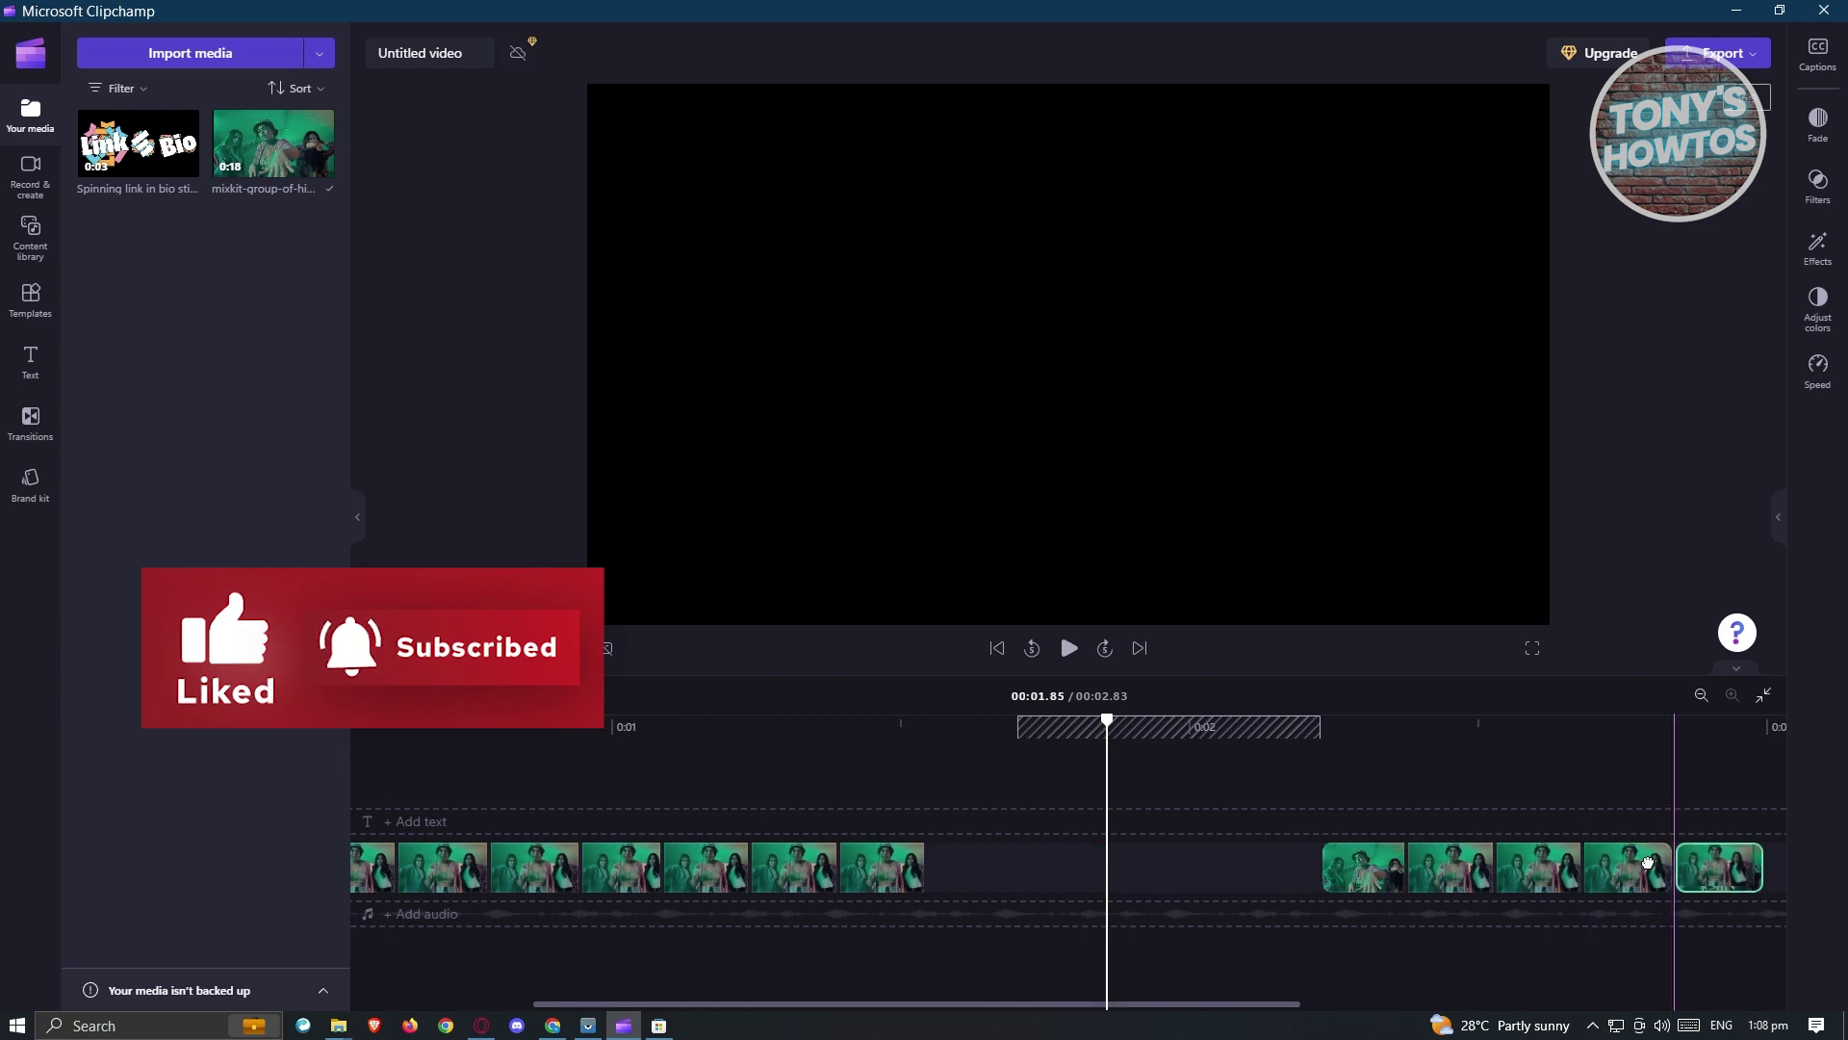
click(1338, 770)
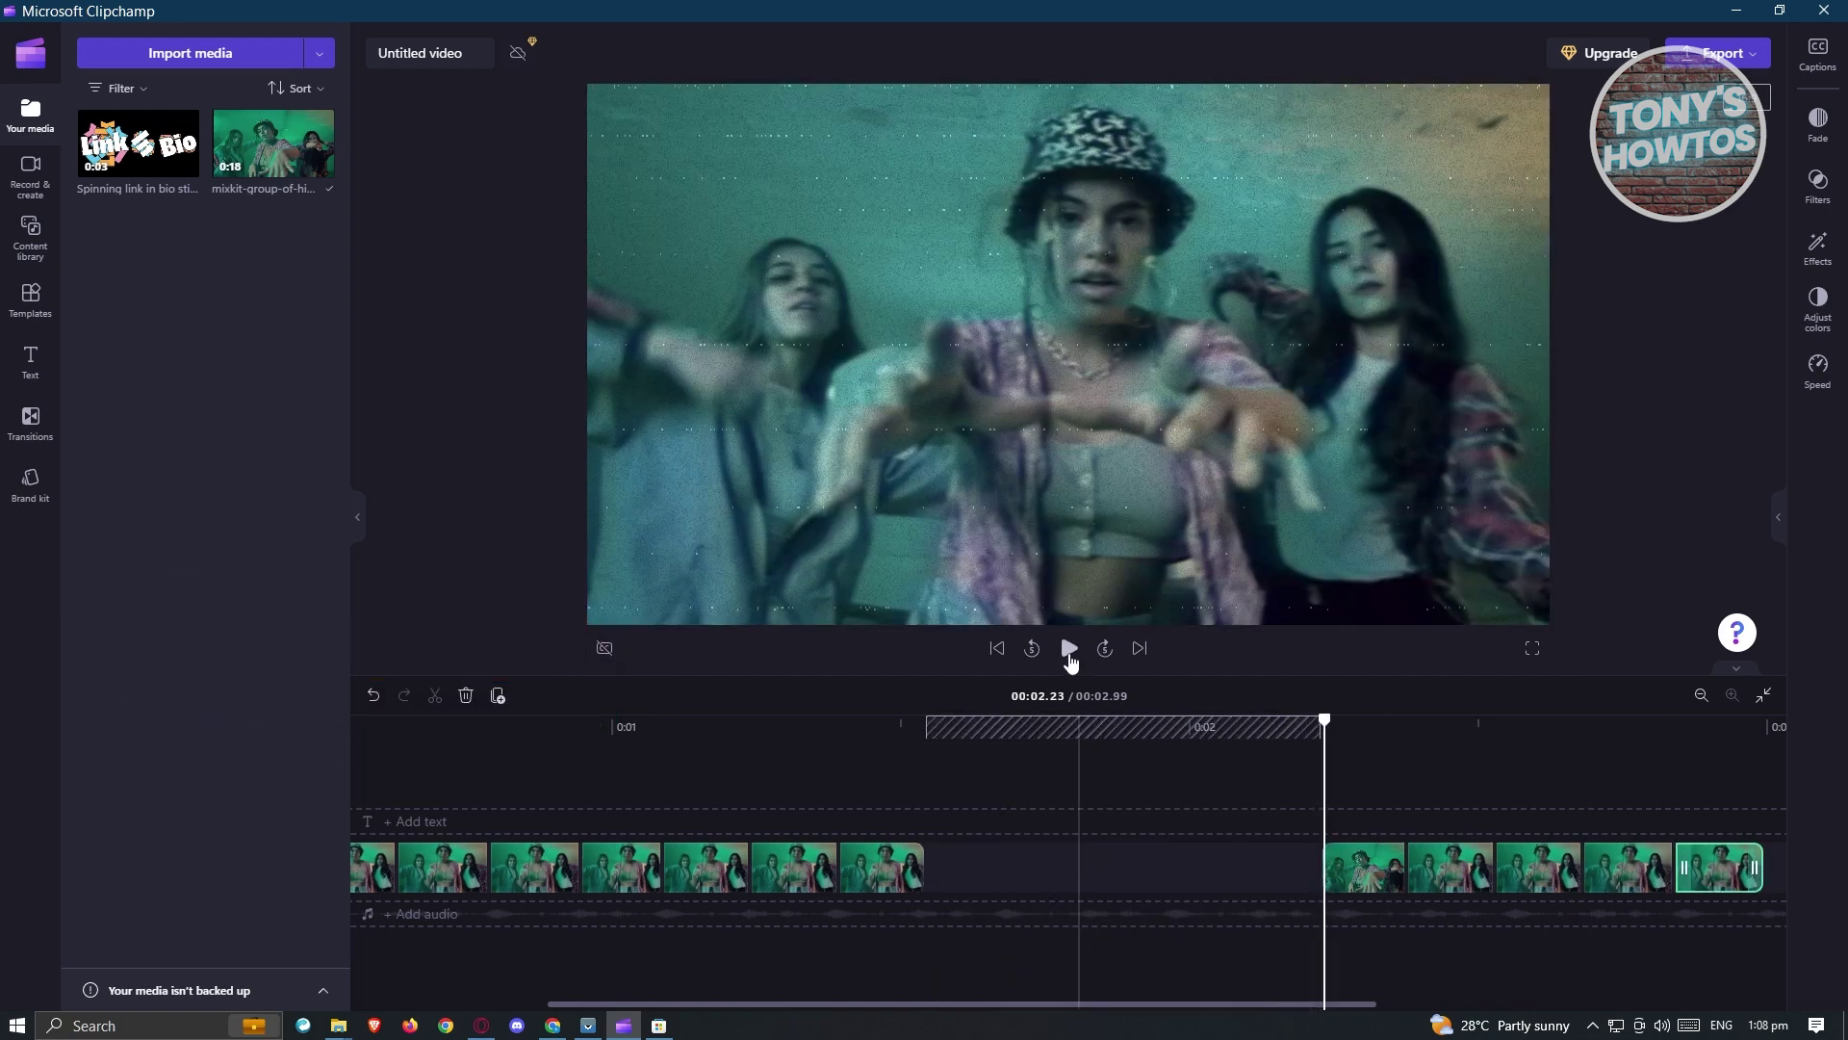
click(1067, 648)
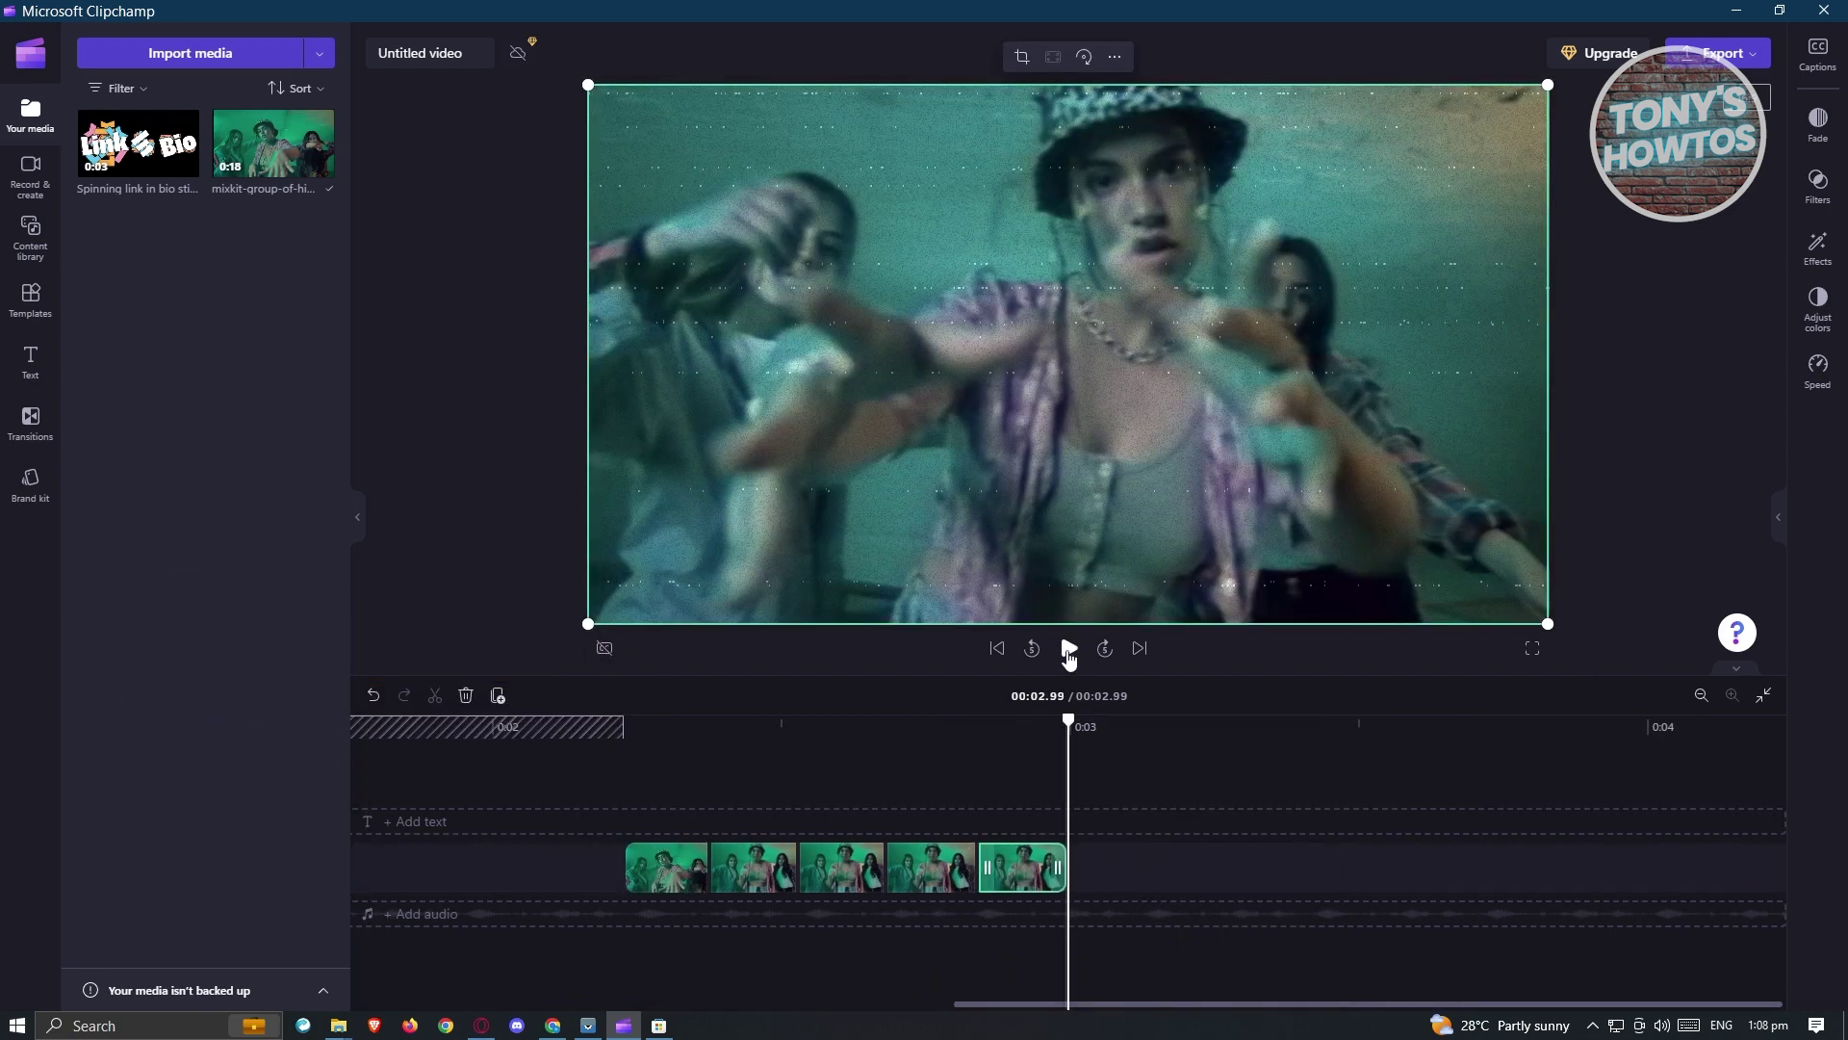
Lower the first reversed piece's speed toward 0.1x so the project runs 4.33 seconds
click(637, 760)
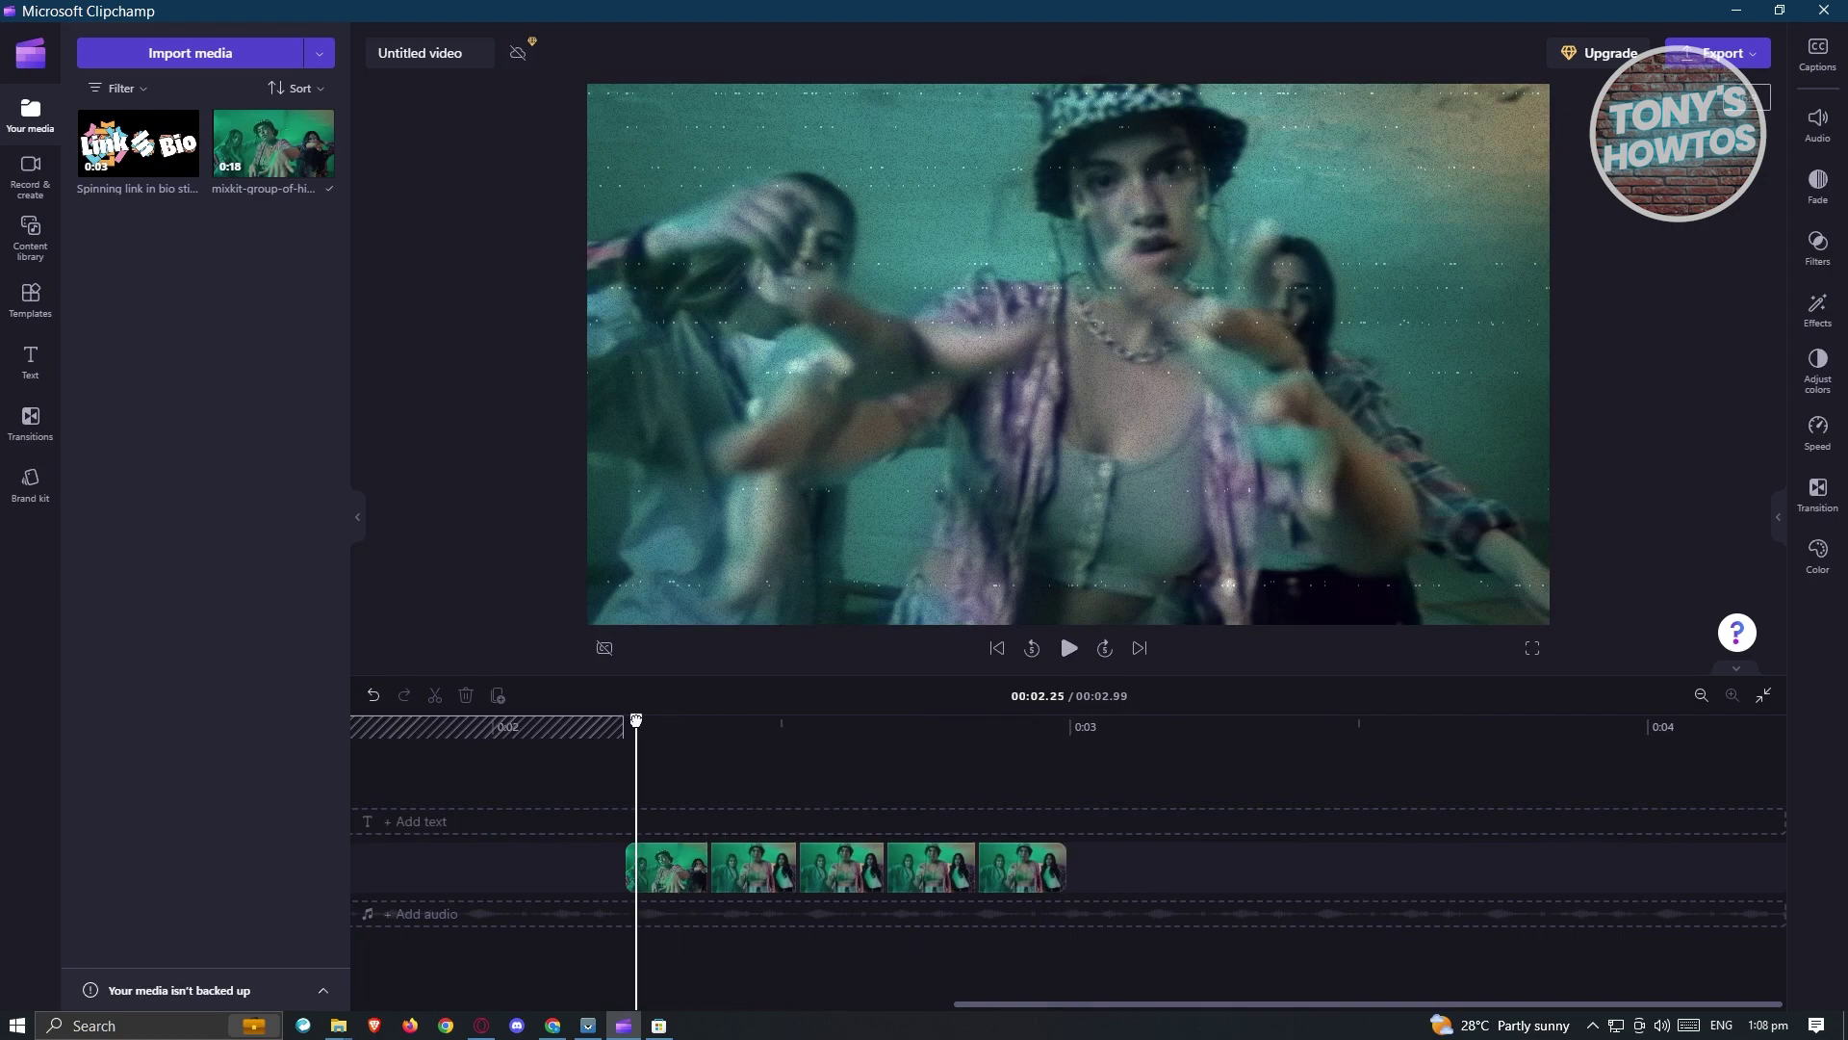
click(671, 874)
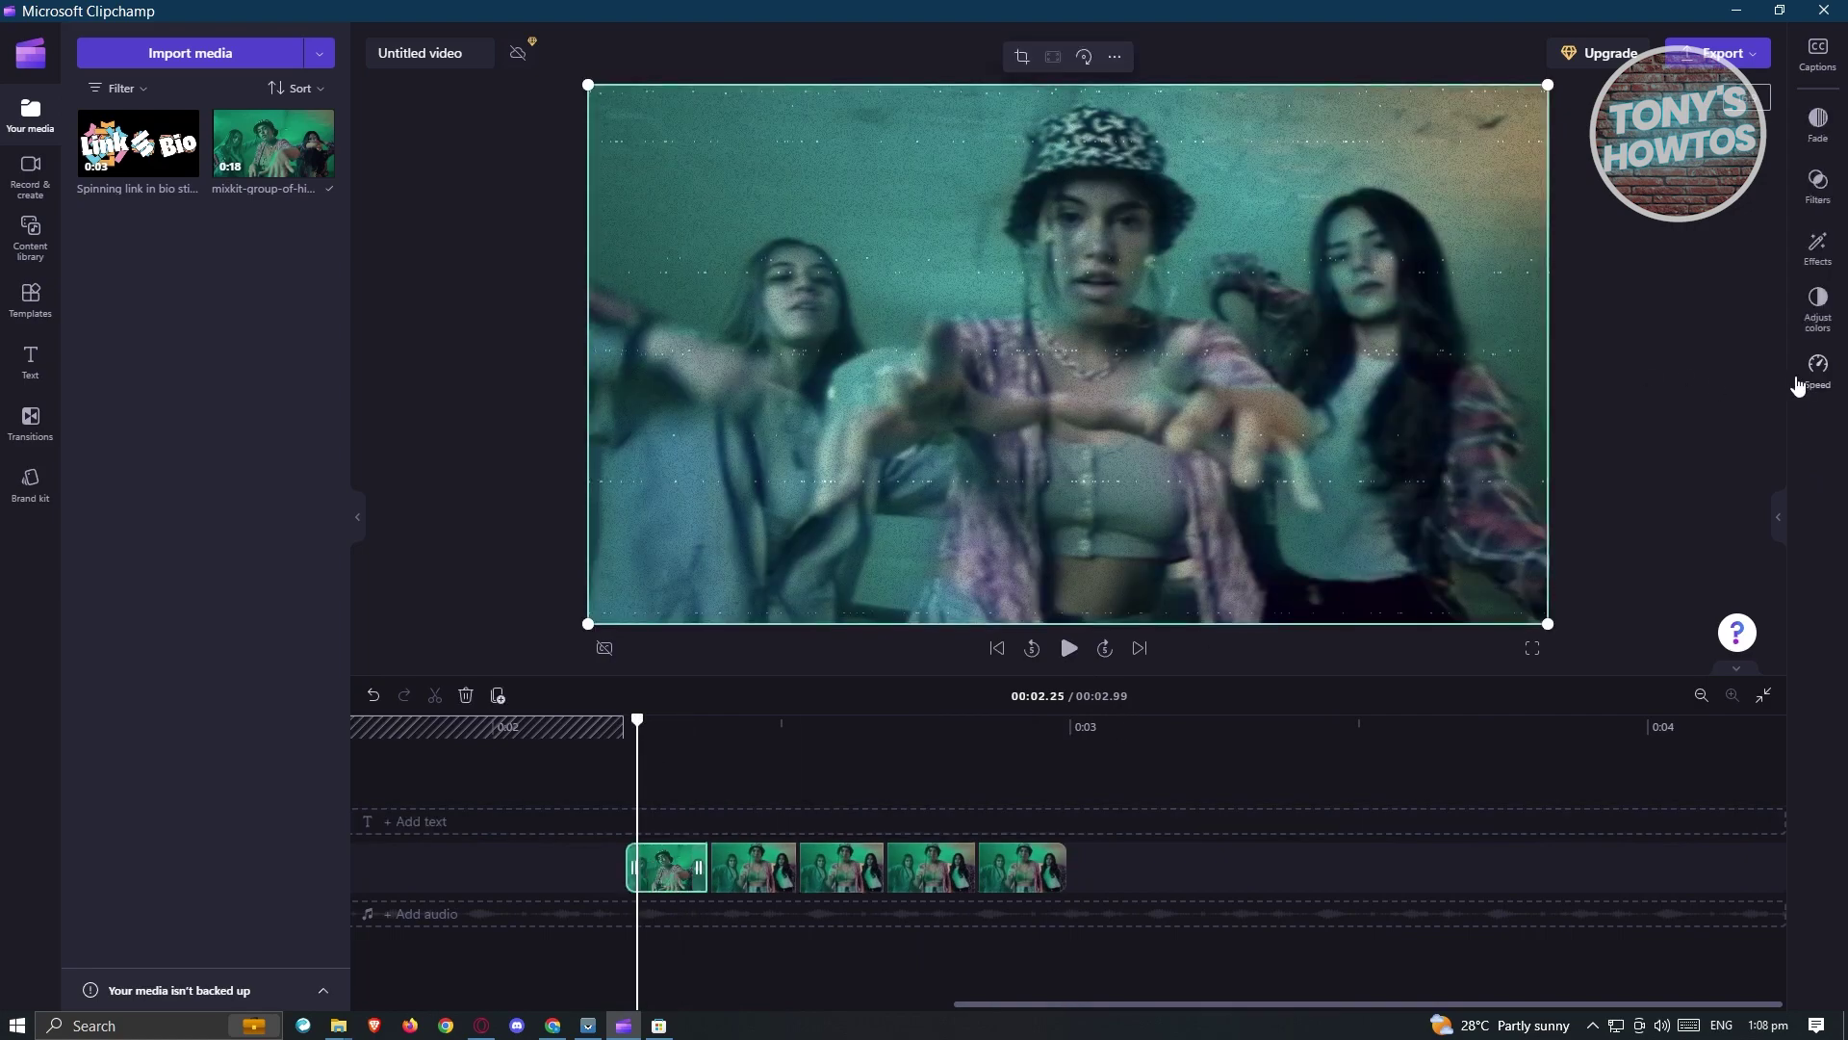
click(1817, 366)
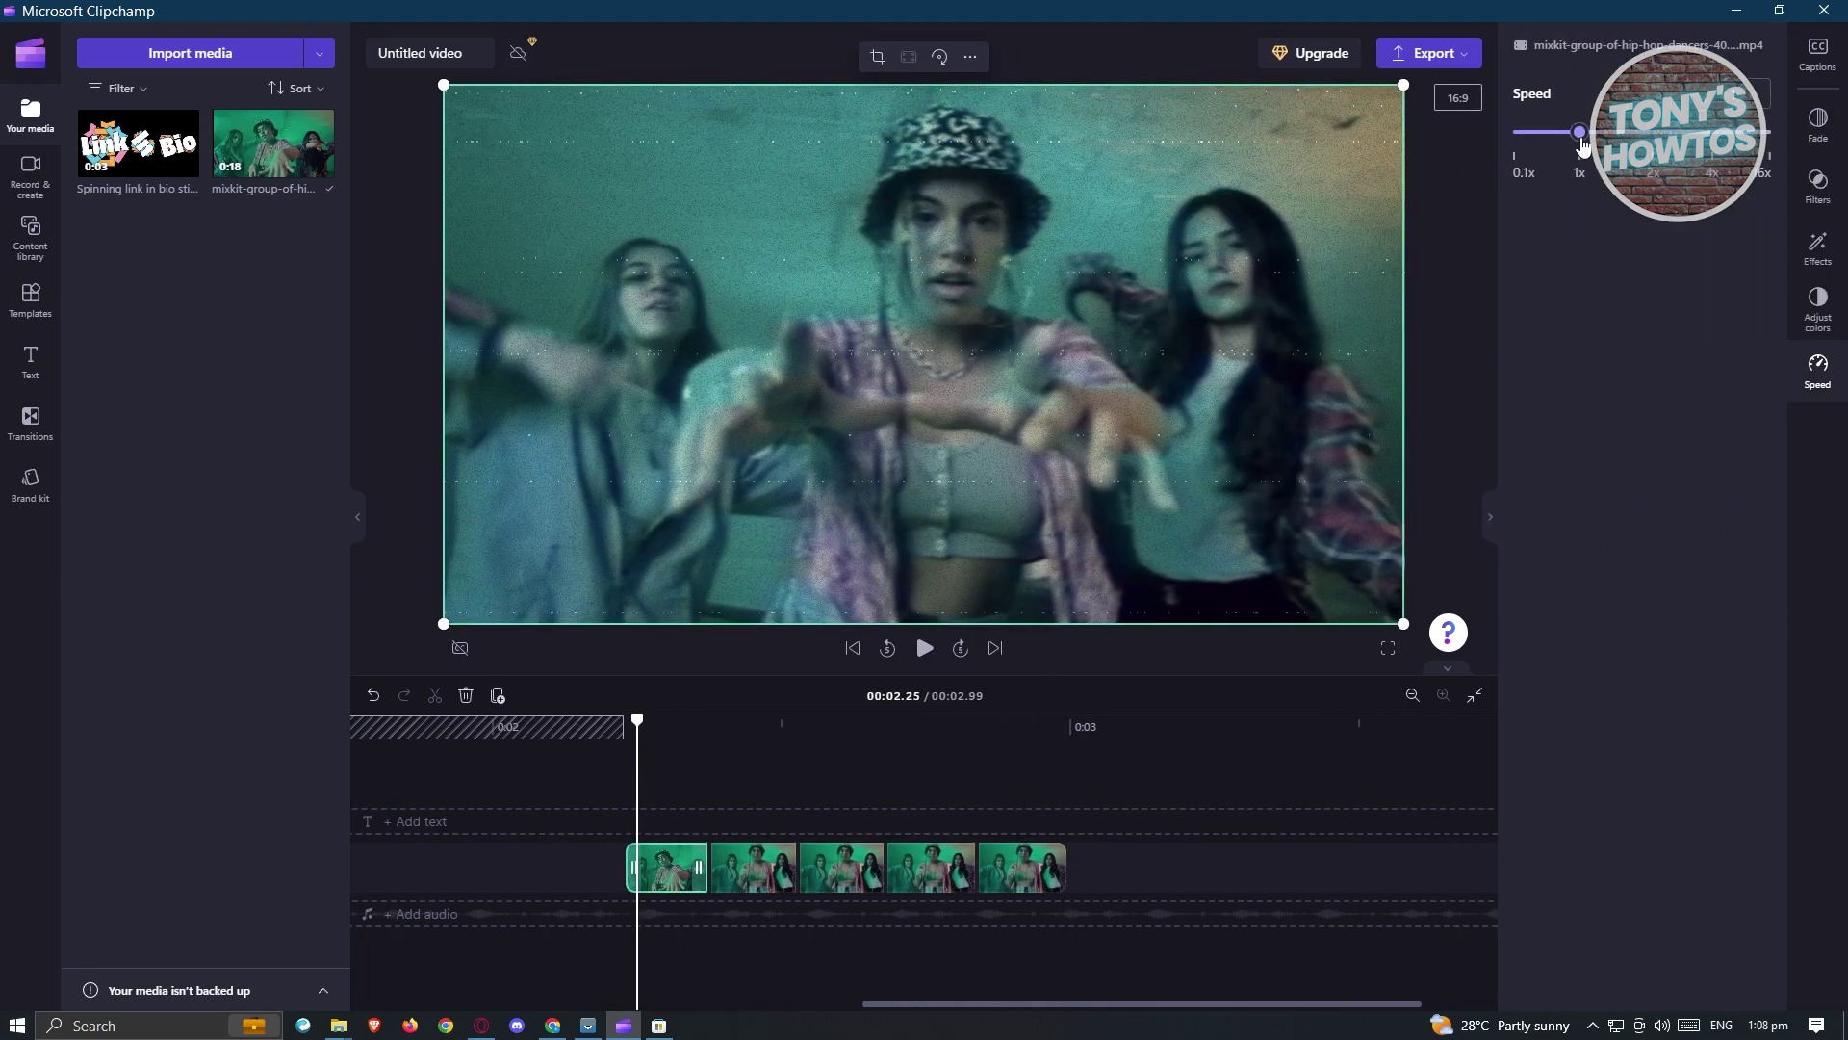
mouse_move(1580, 132)
mouse_down()
mouse_move(1514, 134)
mouse_move(1557, 136)
mouse_up()
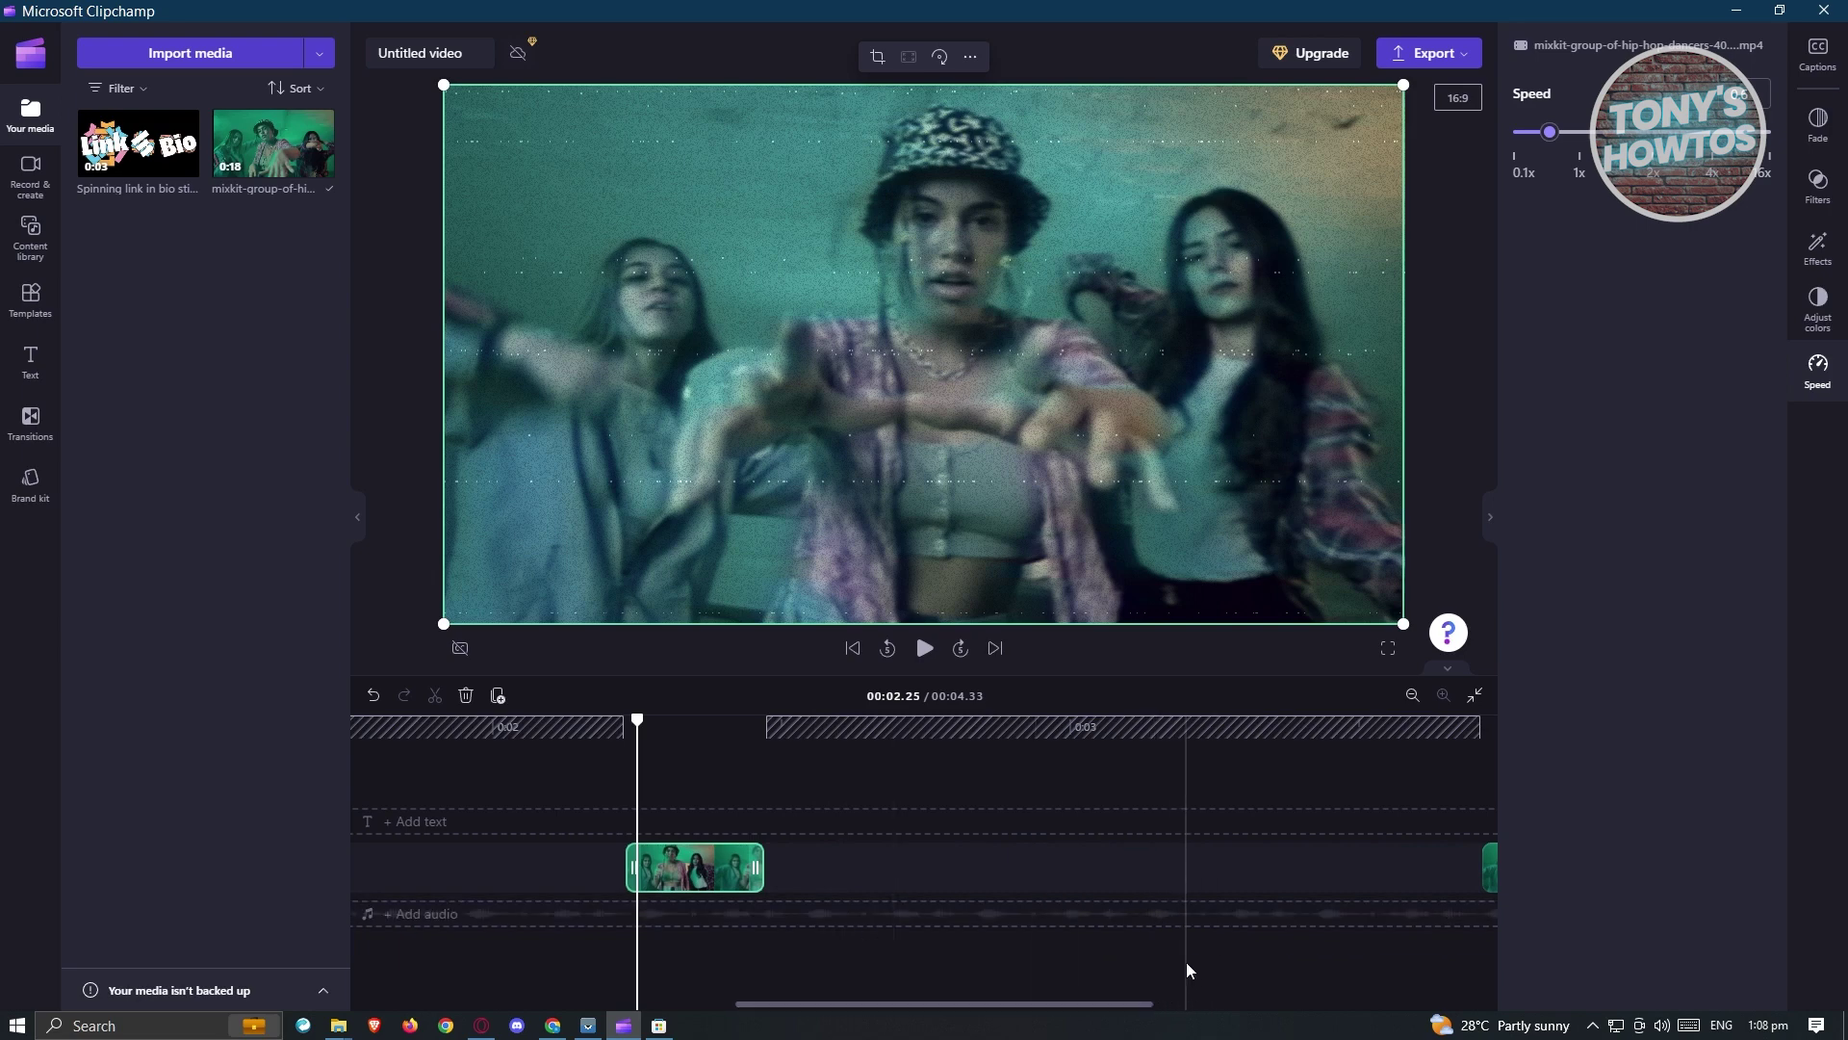
drag(1114, 1003, 564, 1009)
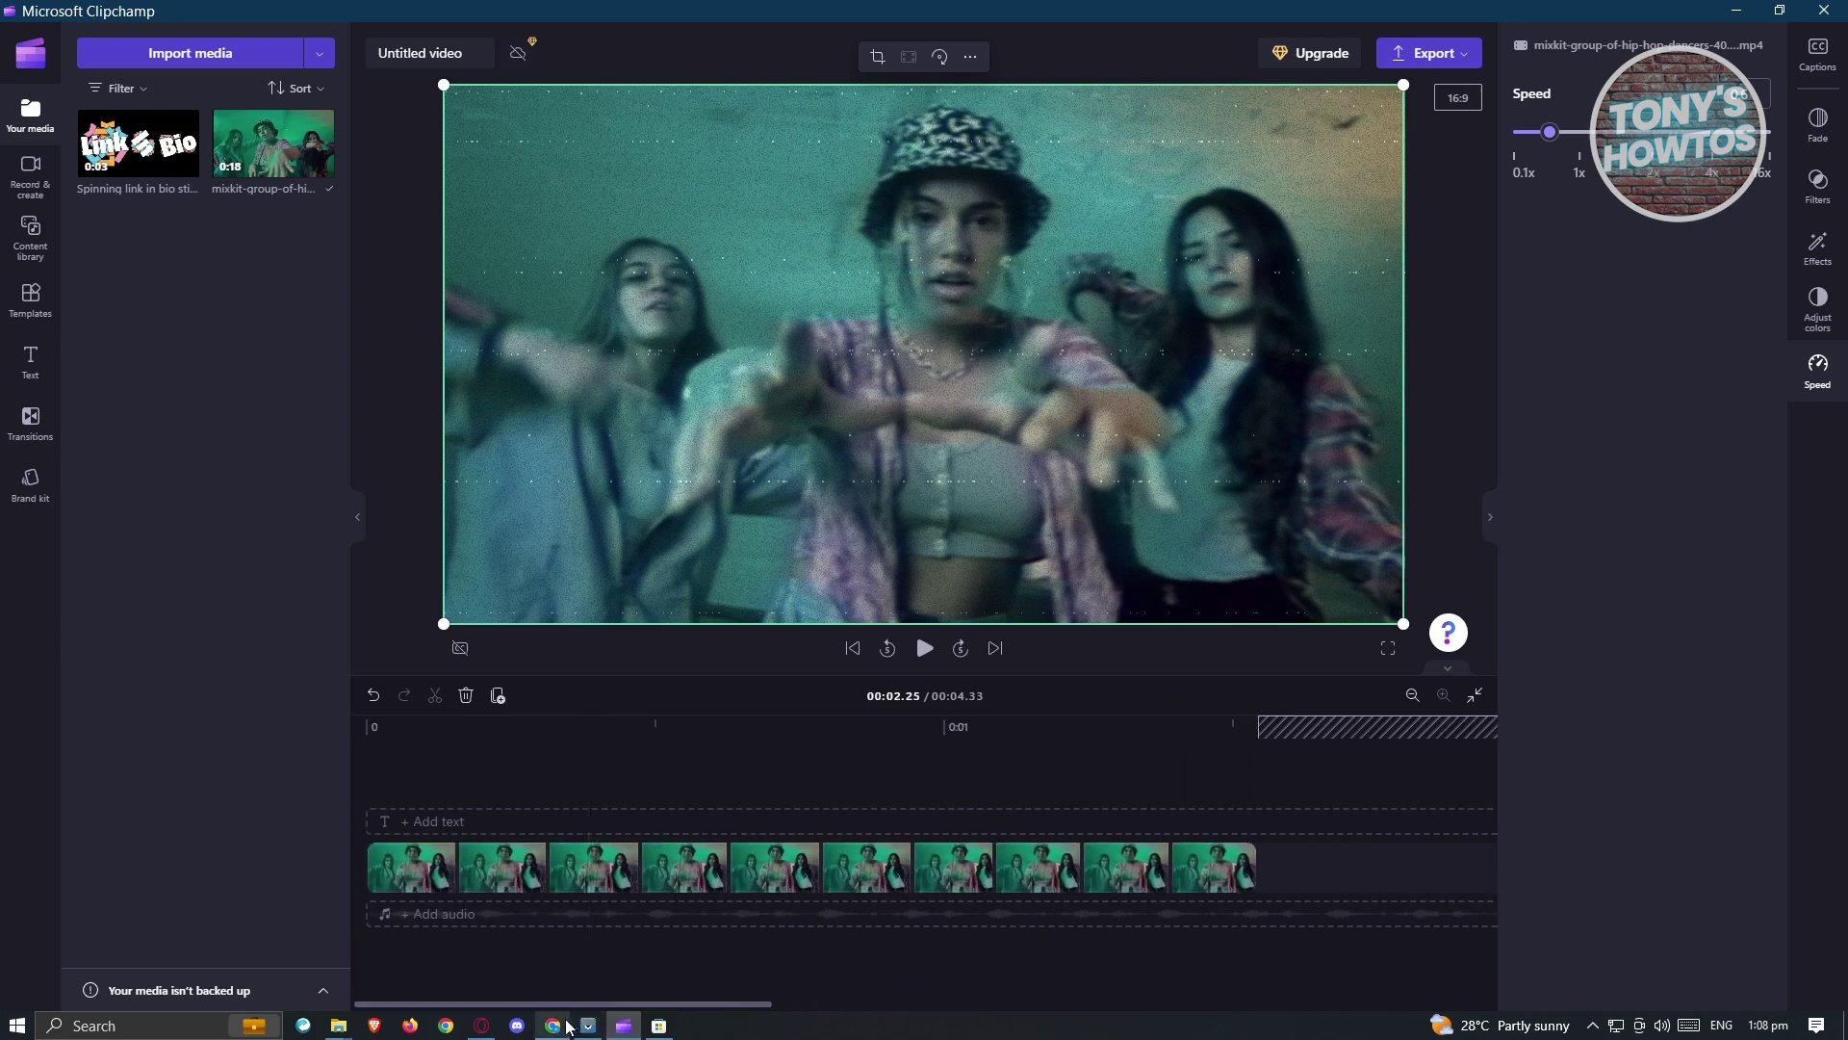
mouse_move(561, 1030)
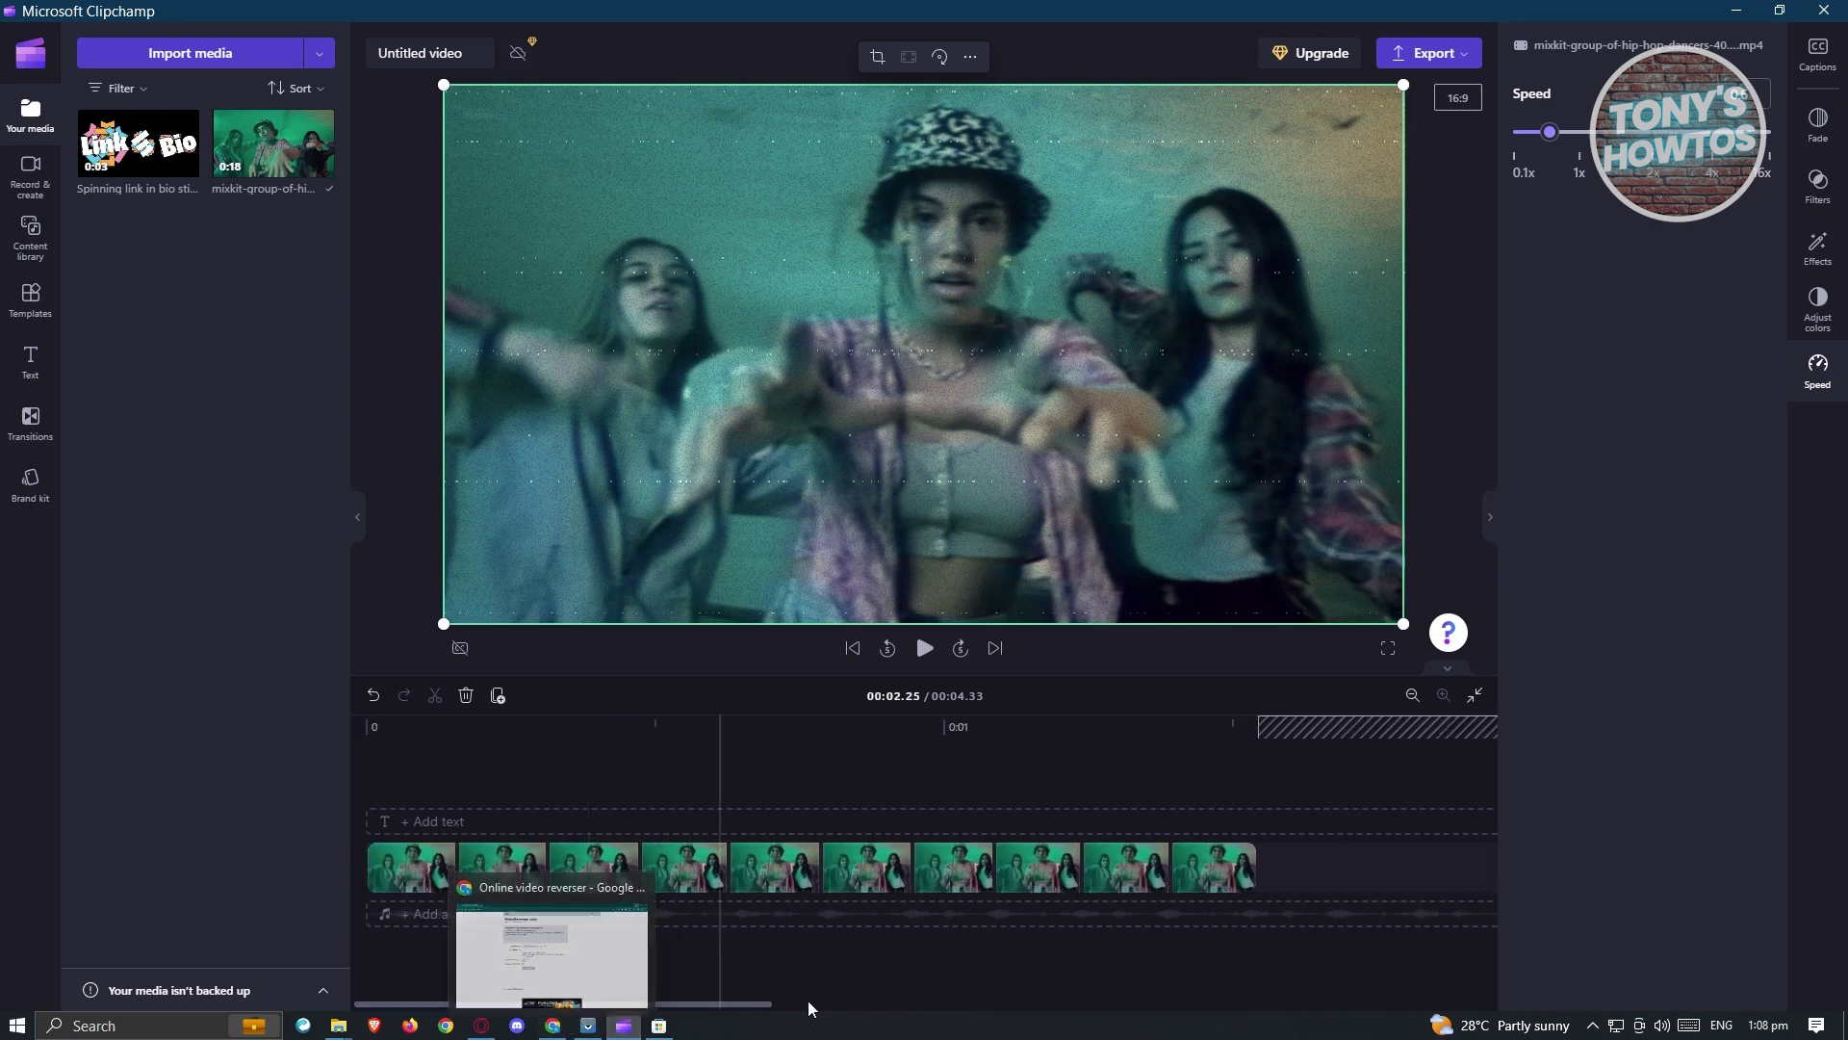
click(546, 1027)
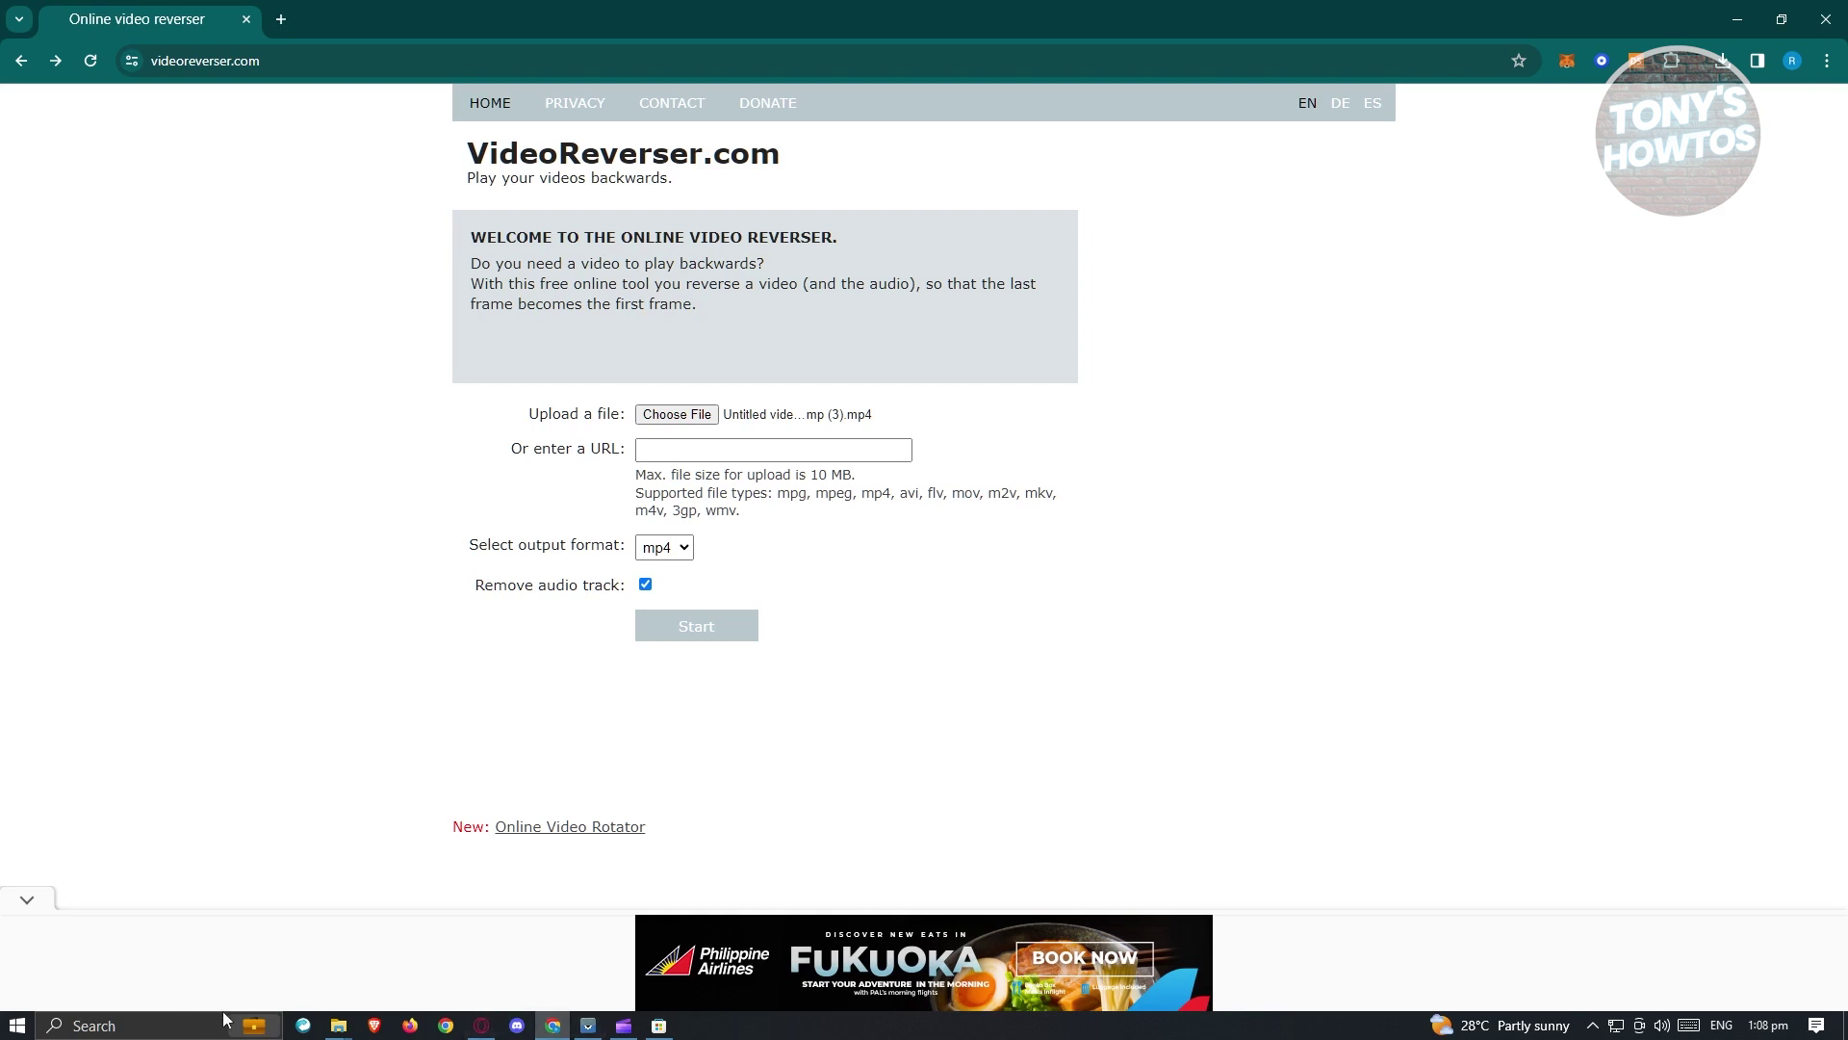
click(338, 1025)
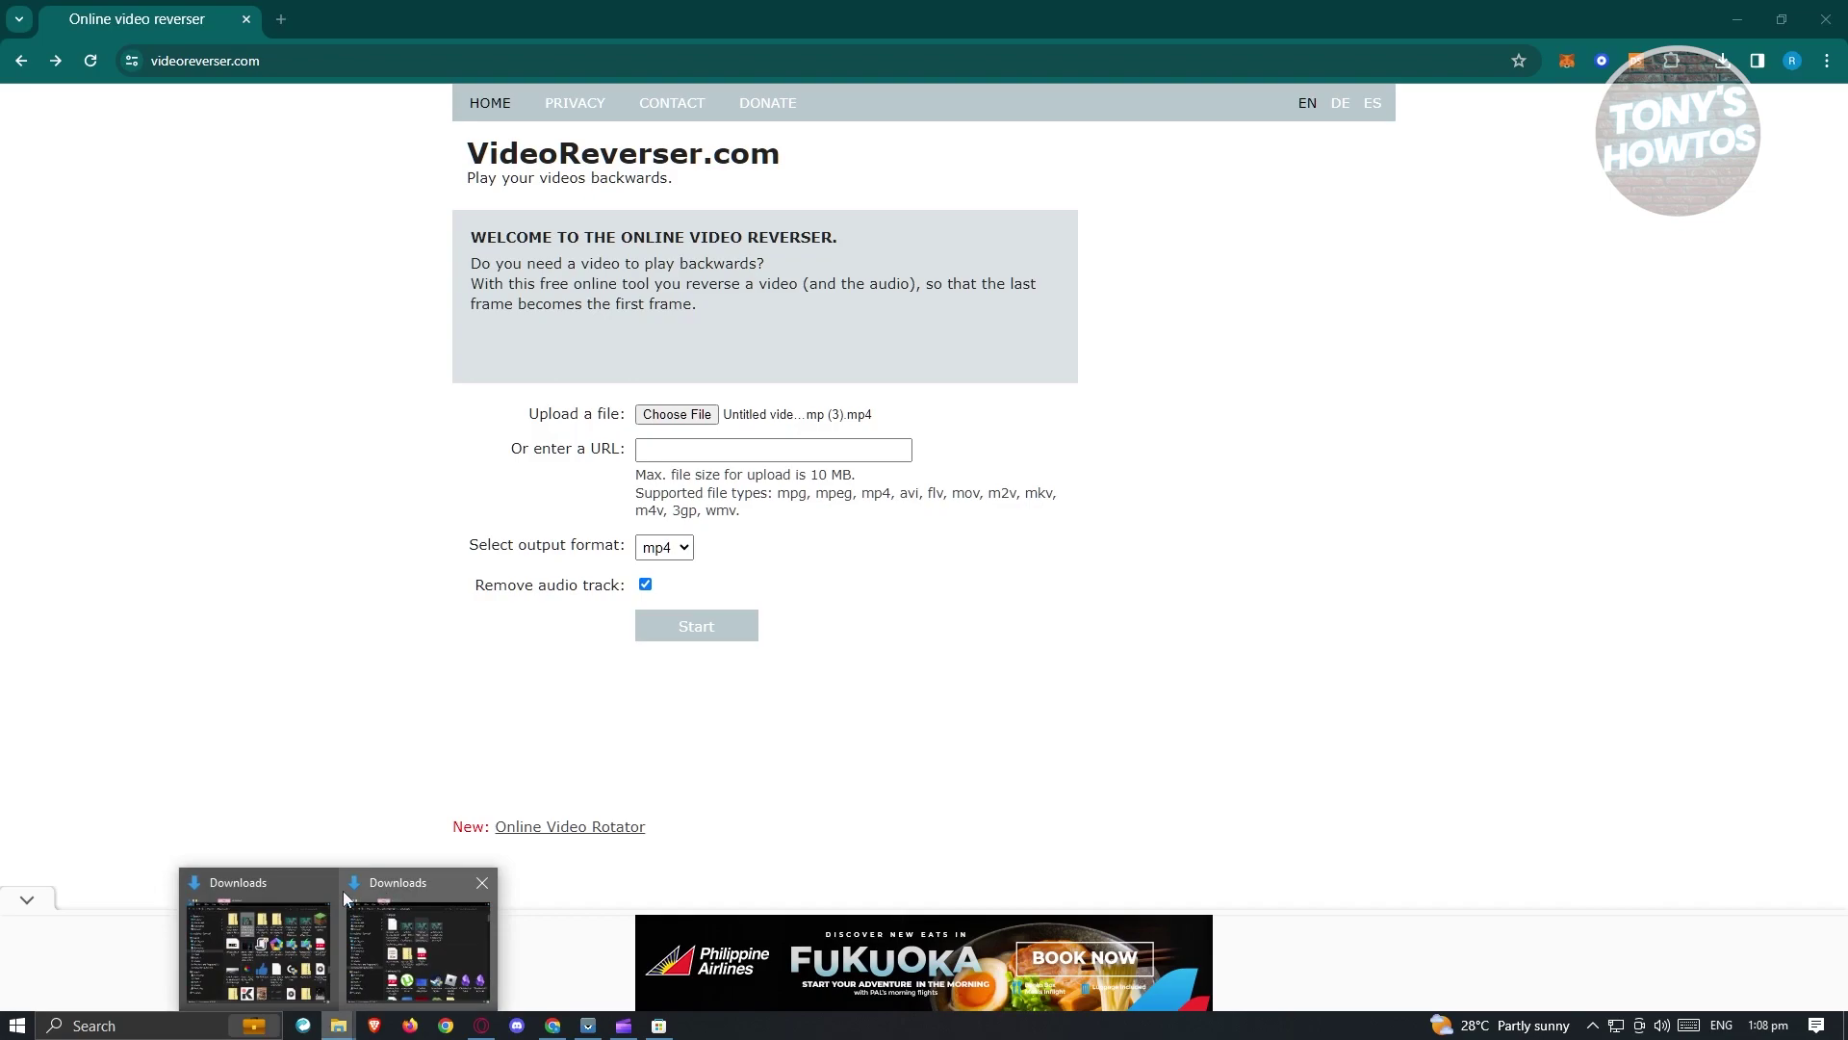
mouse_move(343, 892)
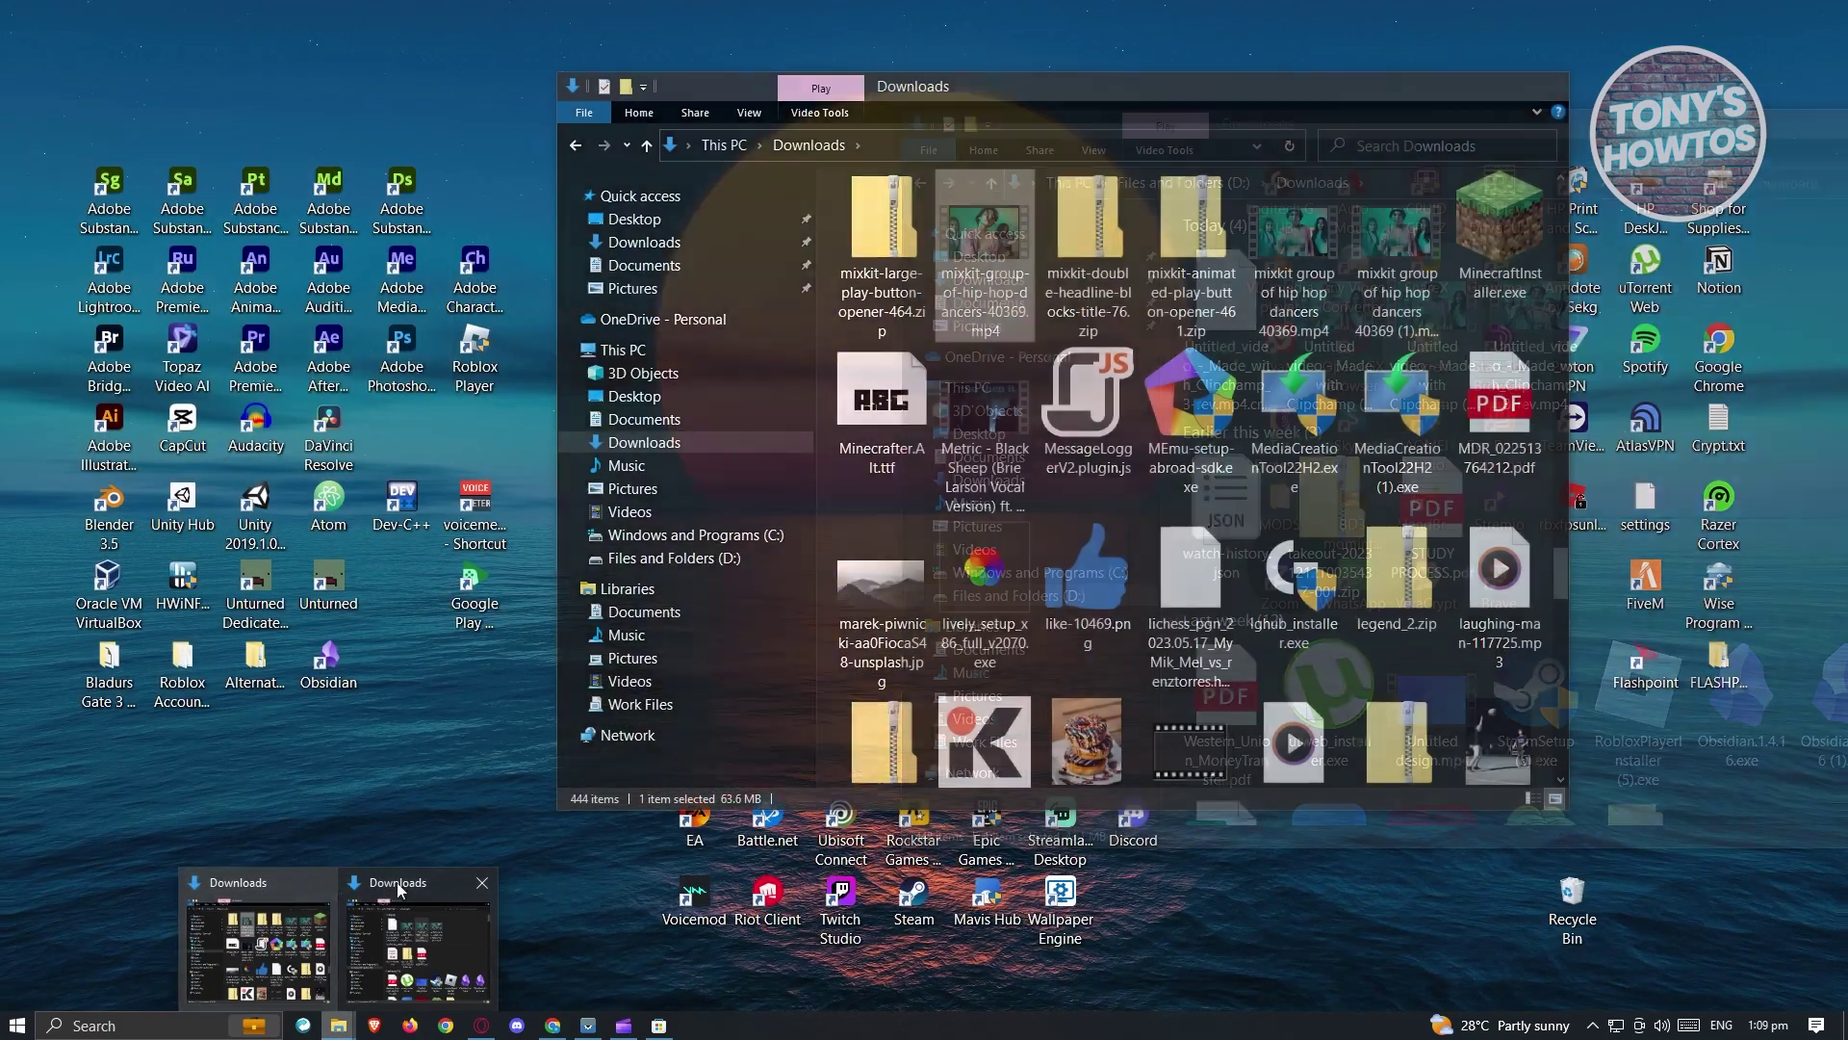
click(397, 881)
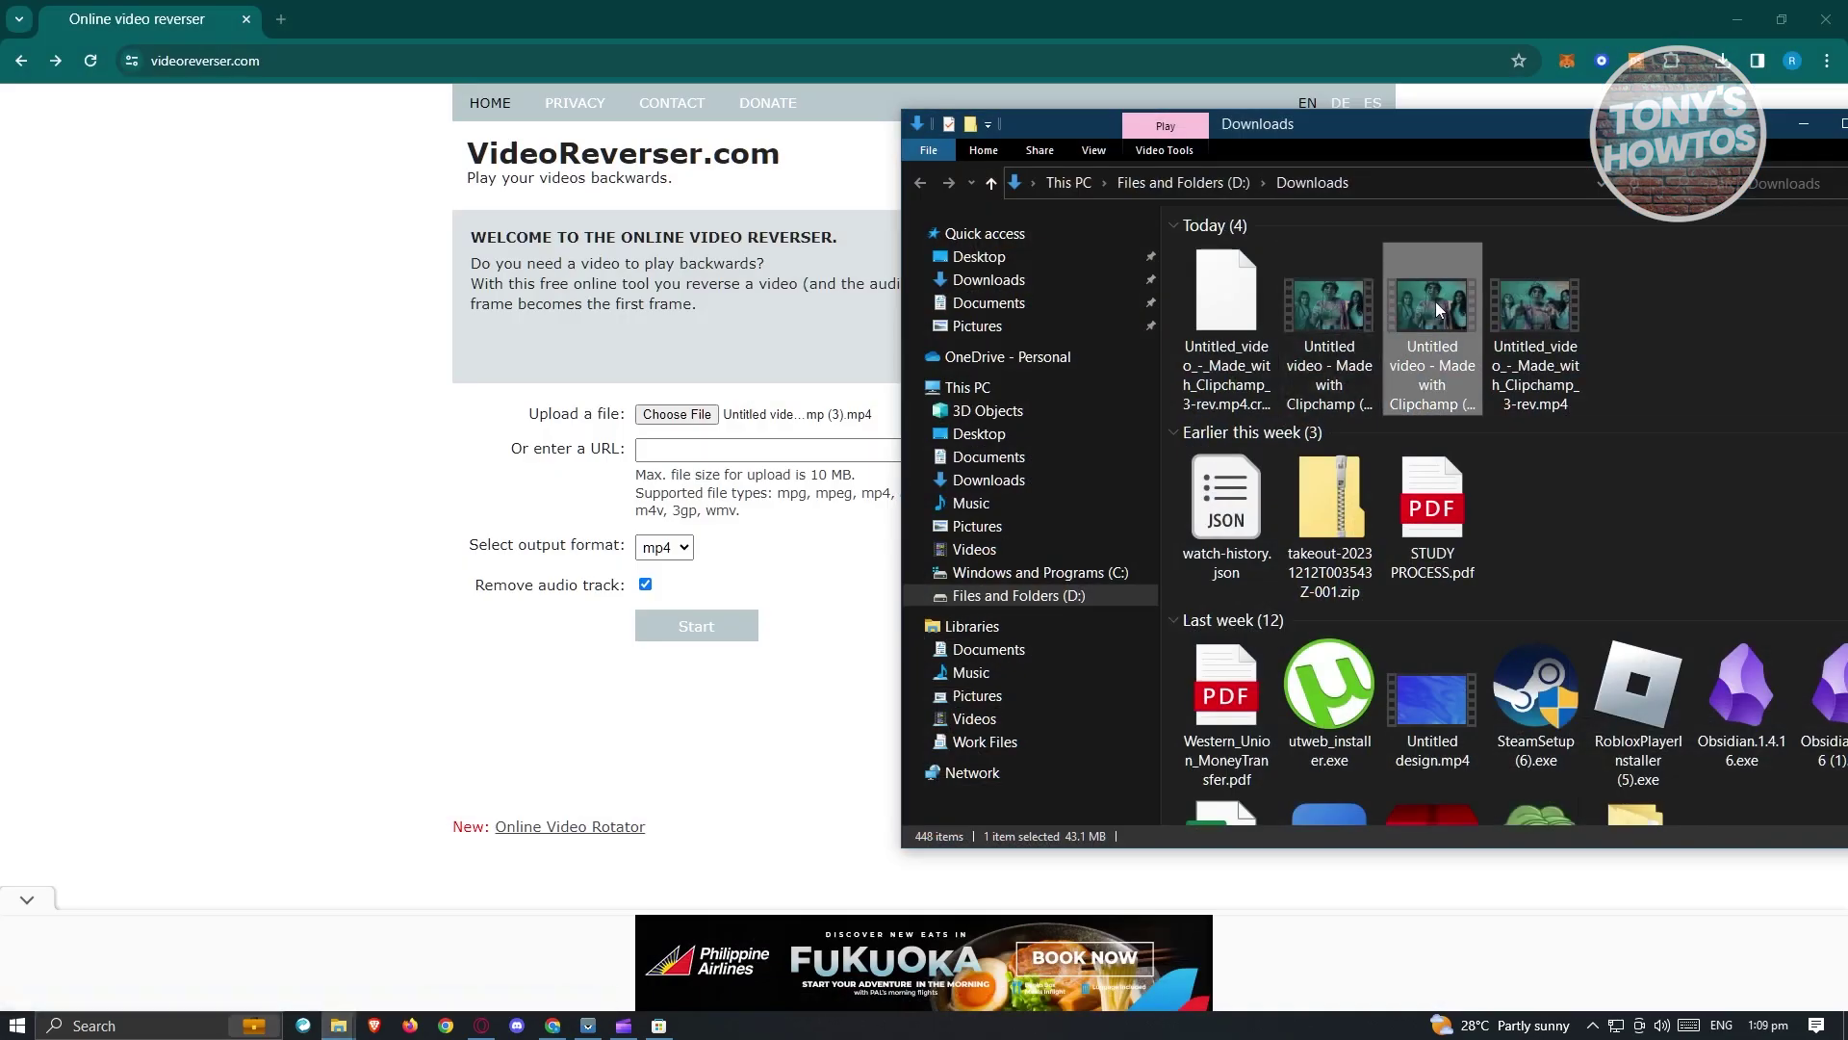
double_click(1435, 306)
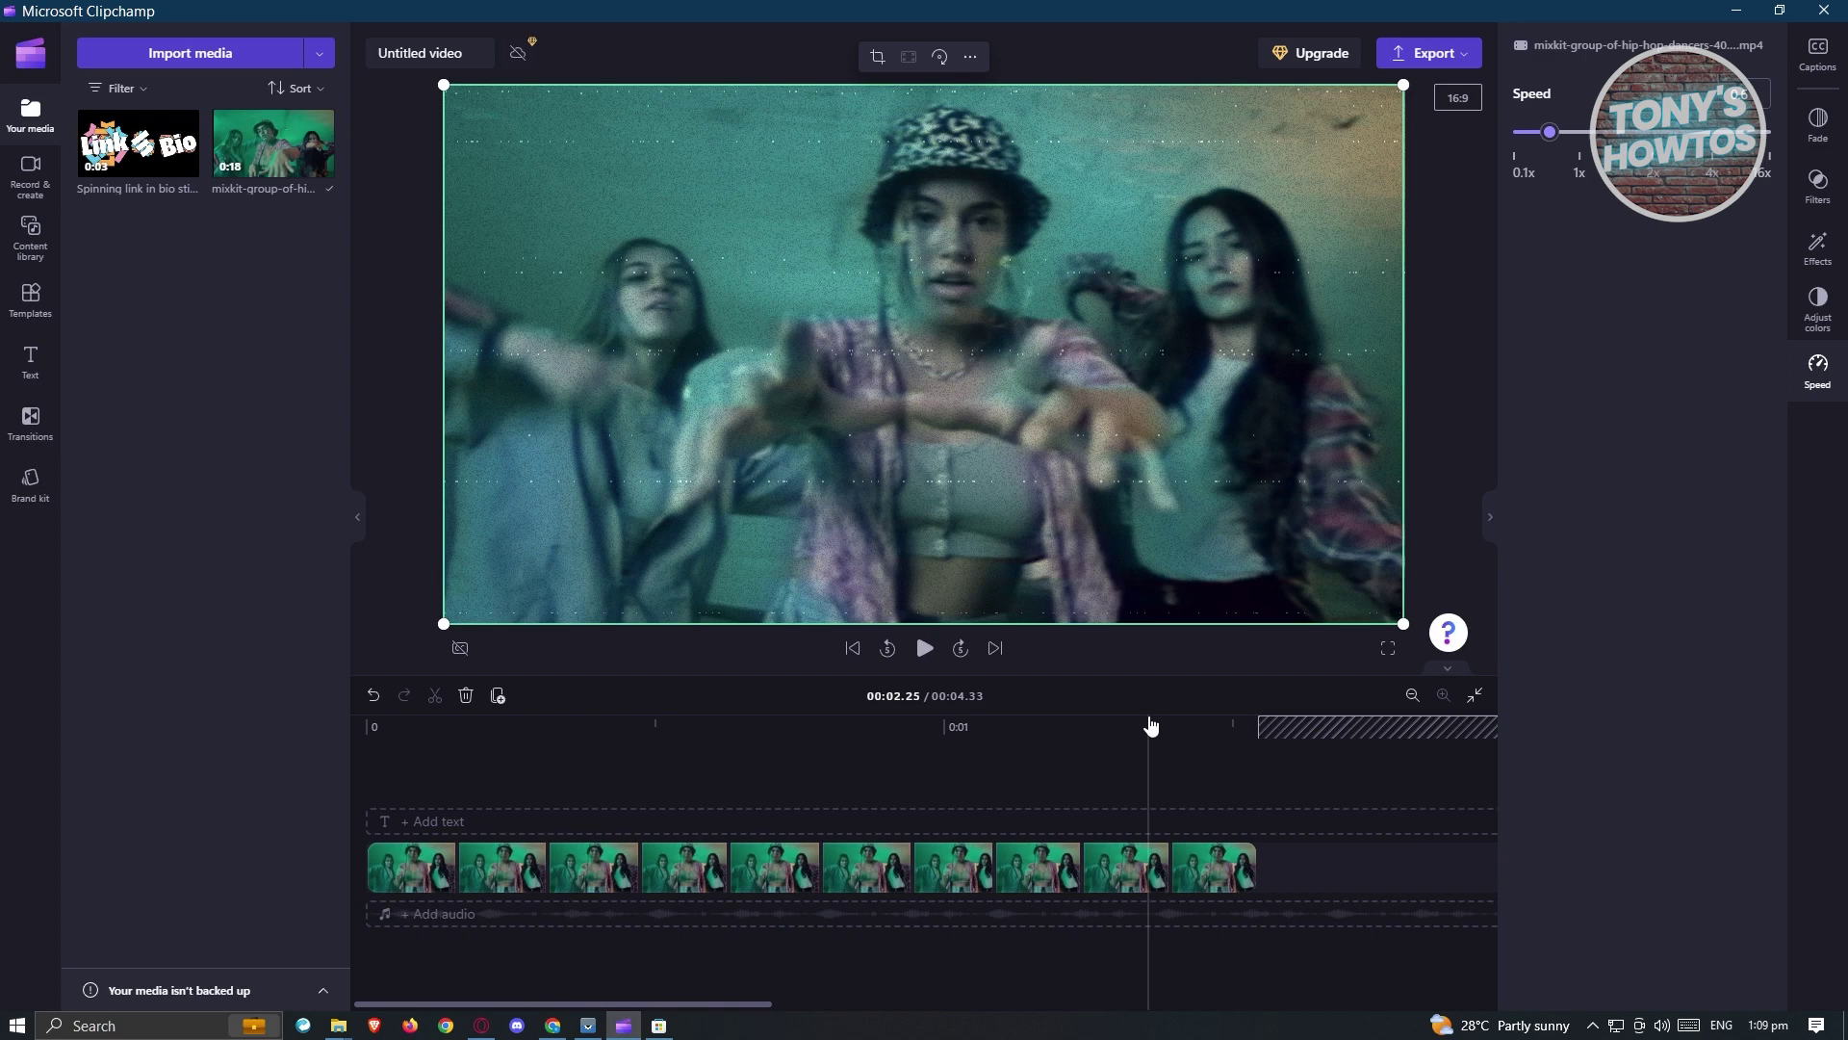